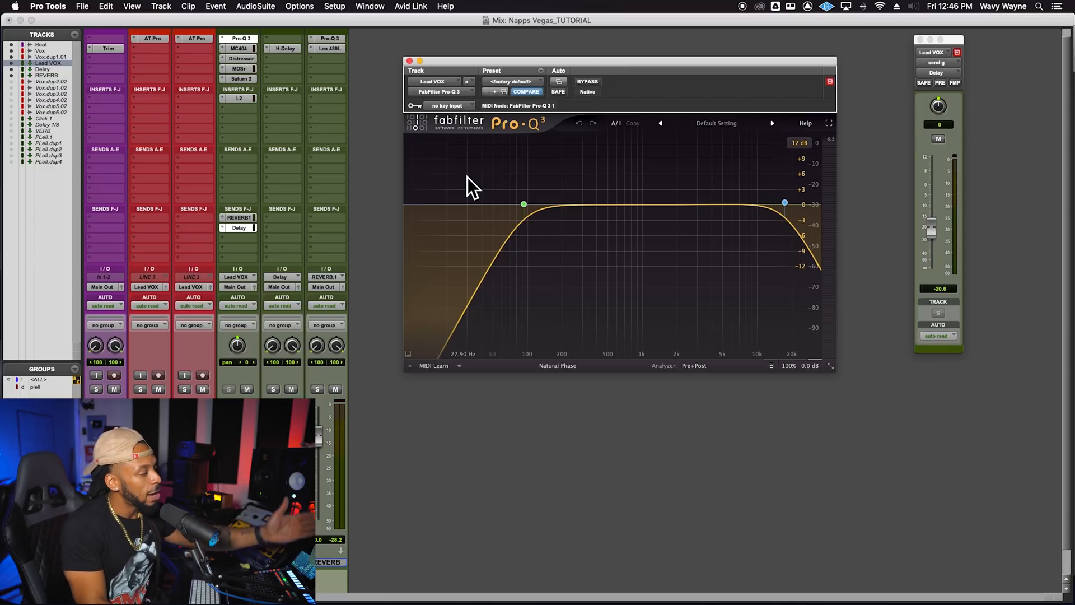
- Adjust the low-cut band in the Lead VOX Pro-Q 3 to about 100 Hz with a Q of about 0.91
{"action": "mouse_move", "coordinate": [523, 196]}
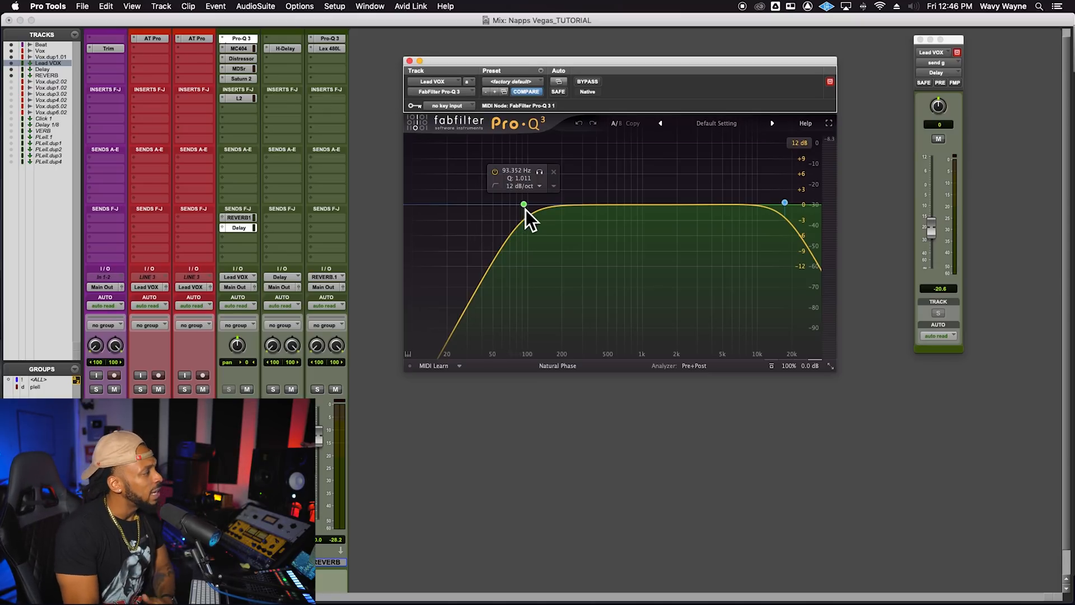
{"action": "left_click_drag", "start_coordinate": [529, 210], "coordinate": [667, 215]}
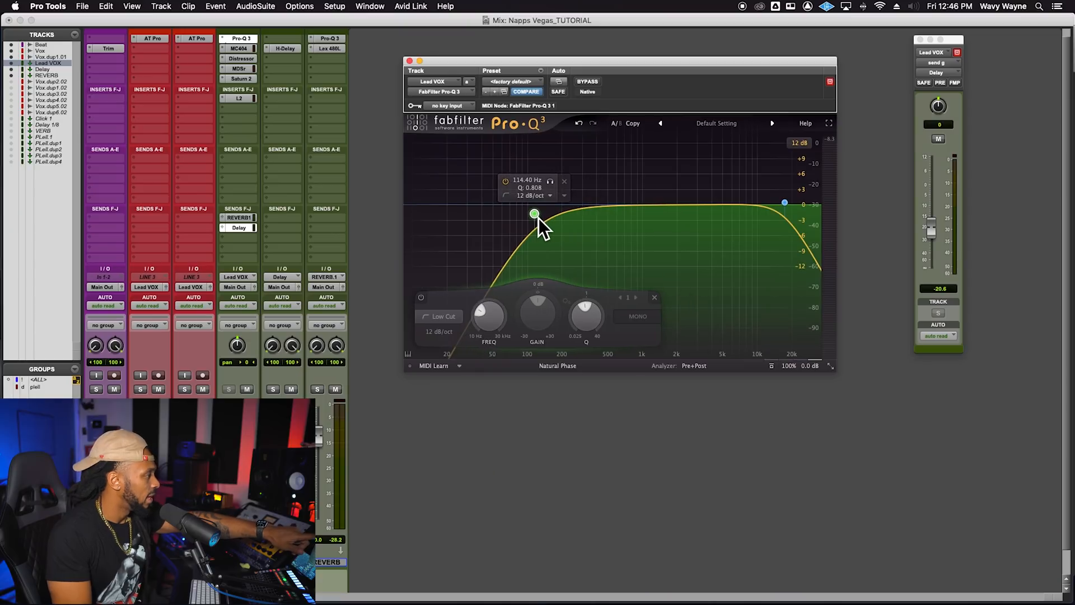
{"action": "mouse_move", "coordinate": [529, 214]}
{"action": "left_click_drag", "start_coordinate": [529, 214], "coordinate": [532, 212]}
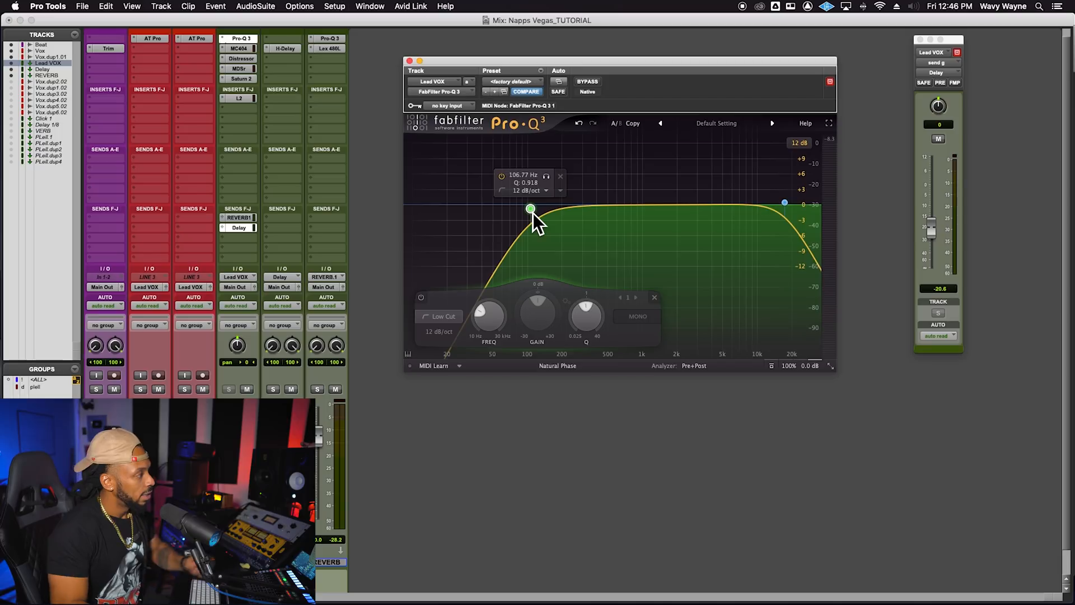
{"action": "left_click_drag", "start_coordinate": [532, 212], "coordinate": [526, 214]}
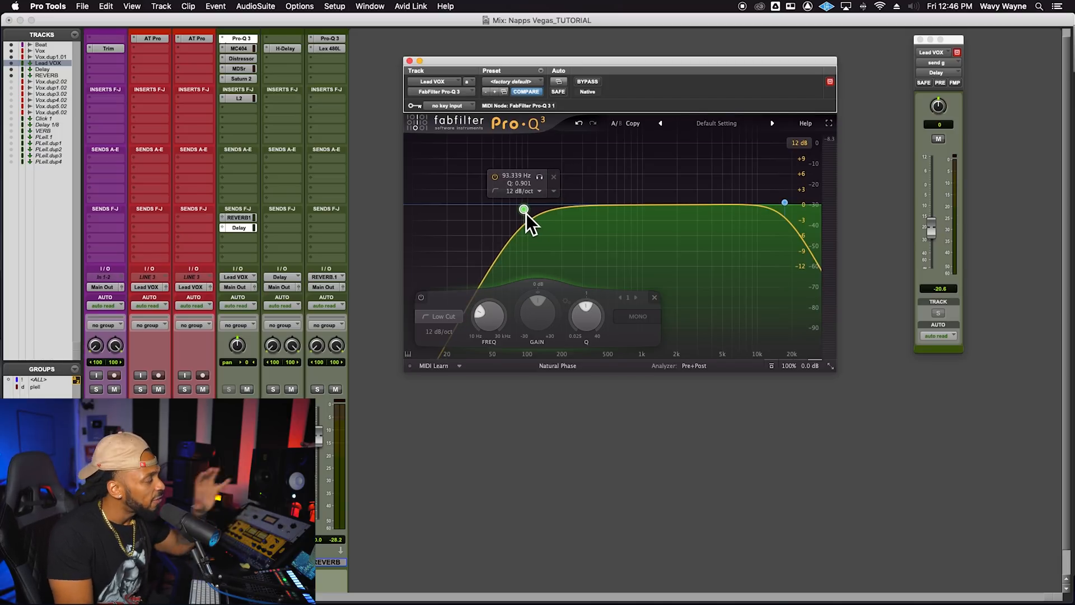
{"action": "left_click_drag", "start_coordinate": [526, 213], "coordinate": [527, 213]}
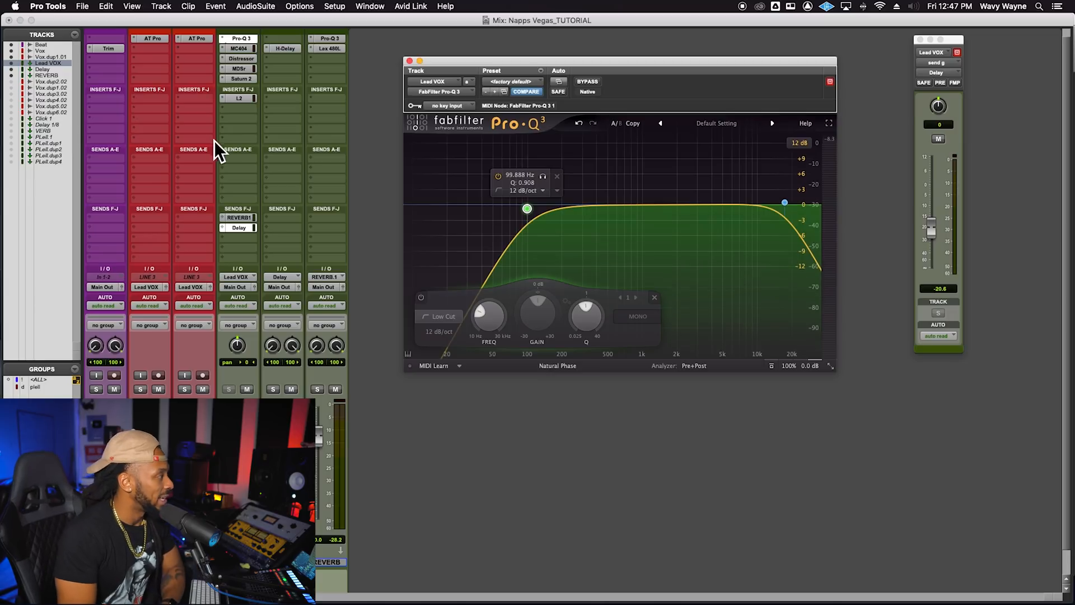
- Review the MC404, Distressor, Massey DeEsser and Saturn 2 inserts on the Lead VOX track one after another
{"action": "left_click", "coordinate": [244, 53]}
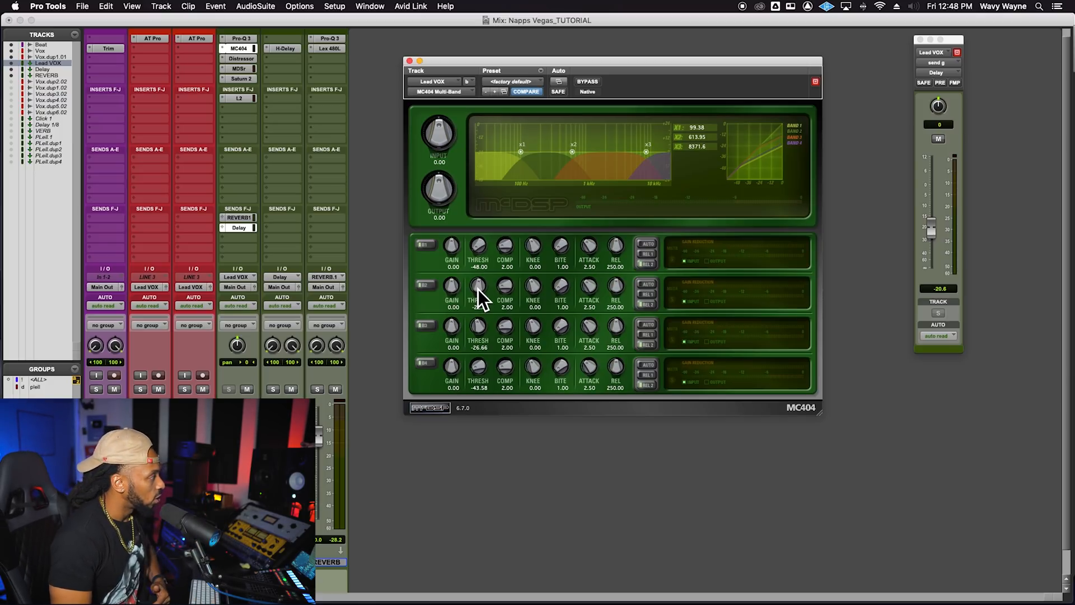
{"action": "left_click", "coordinate": [250, 62]}
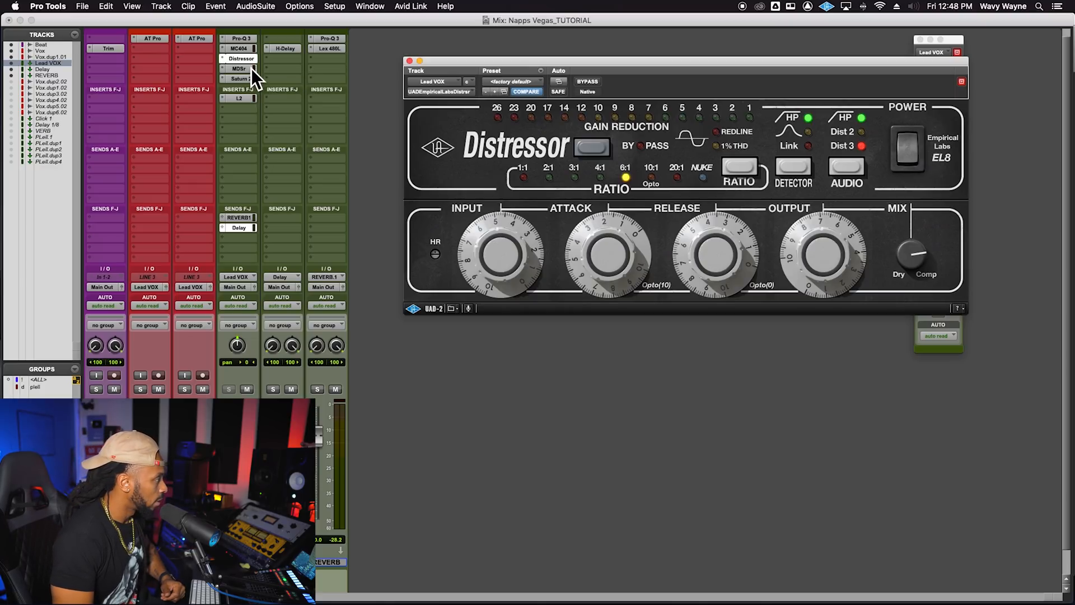
{"action": "left_click", "coordinate": [251, 70]}
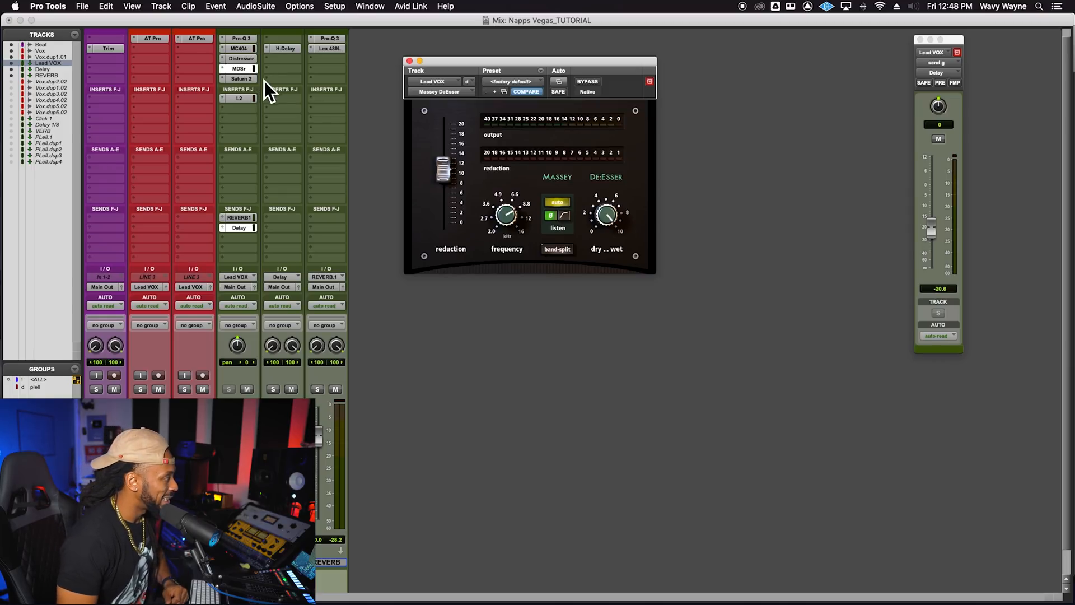
{"action": "left_click", "coordinate": [248, 82]}
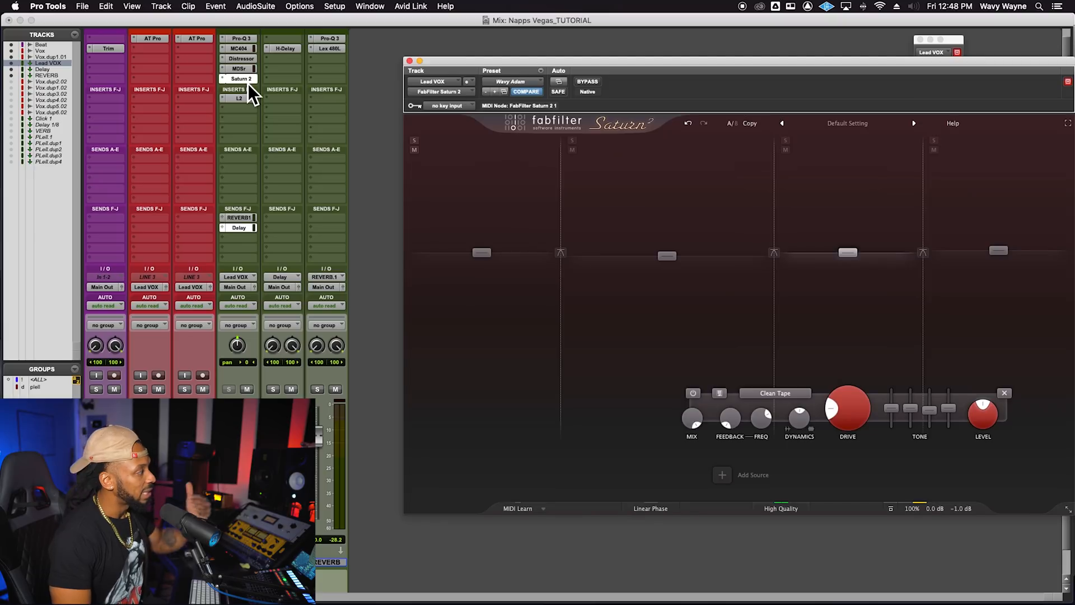
- Reposition the Saturn 2 window, look through its saturation bands and raise the band 2 drive to about 30%
{"action": "left_click_drag", "start_coordinate": [513, 61], "coordinate": [418, 42]}
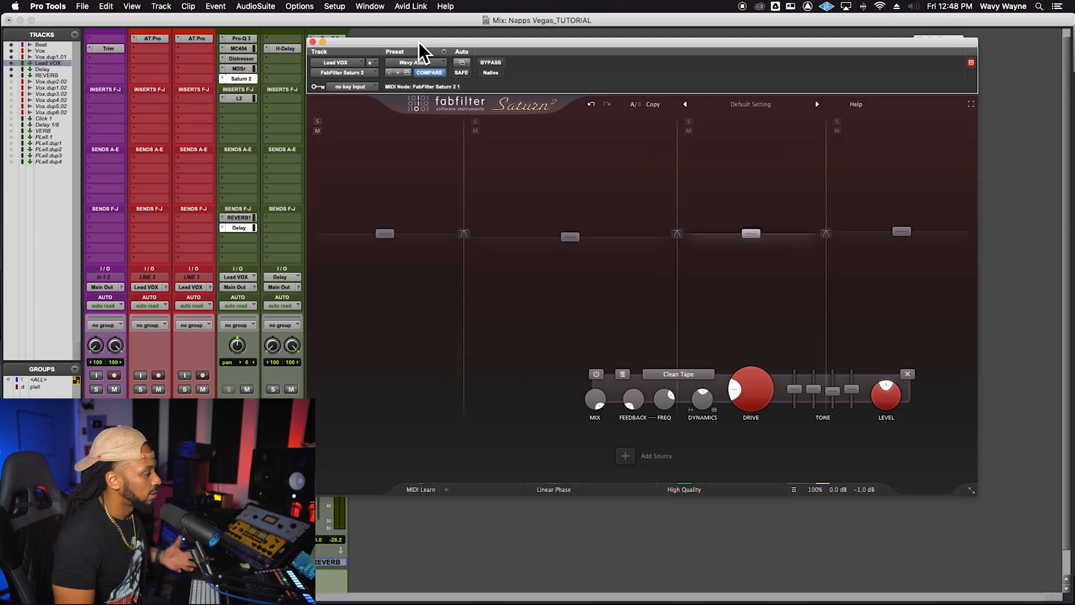
{"action": "left_click", "coordinate": [606, 330]}
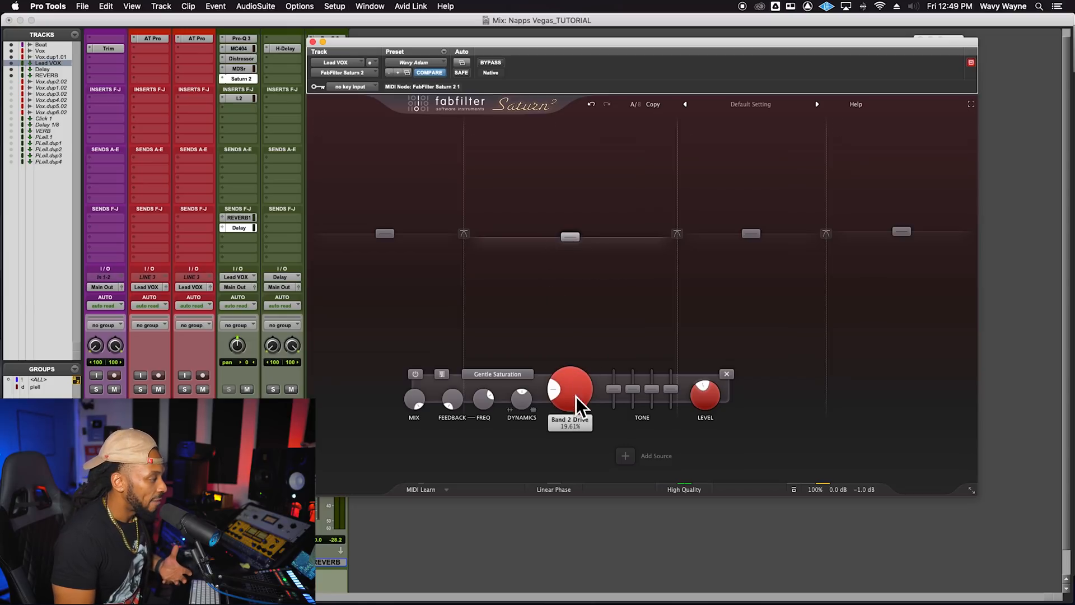
{"action": "left_click", "coordinate": [704, 337]}
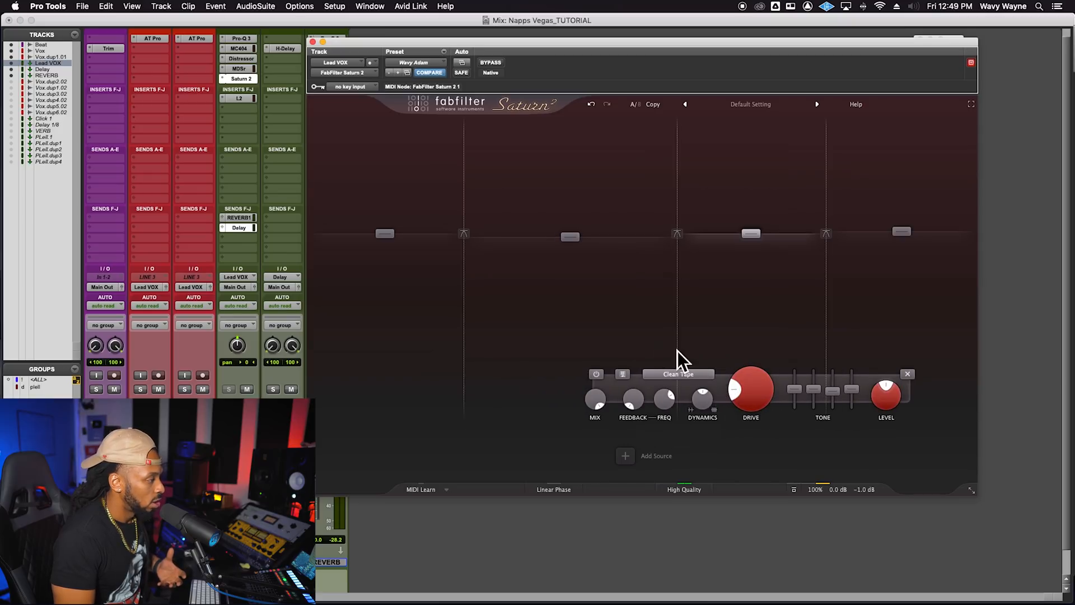
{"action": "left_click", "coordinate": [651, 343]}
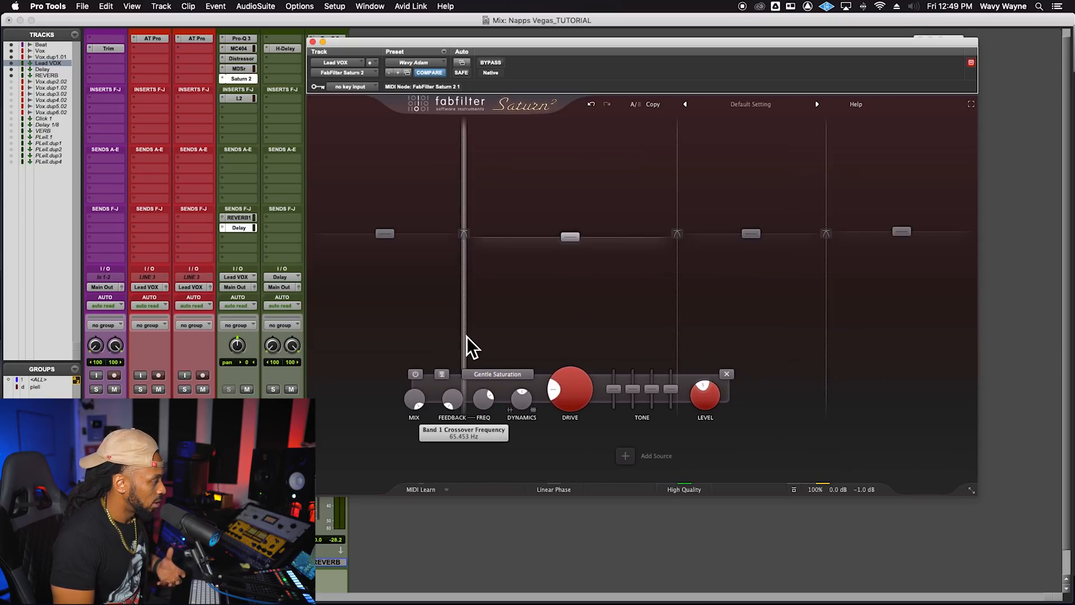
{"action": "left_click", "coordinate": [423, 336]}
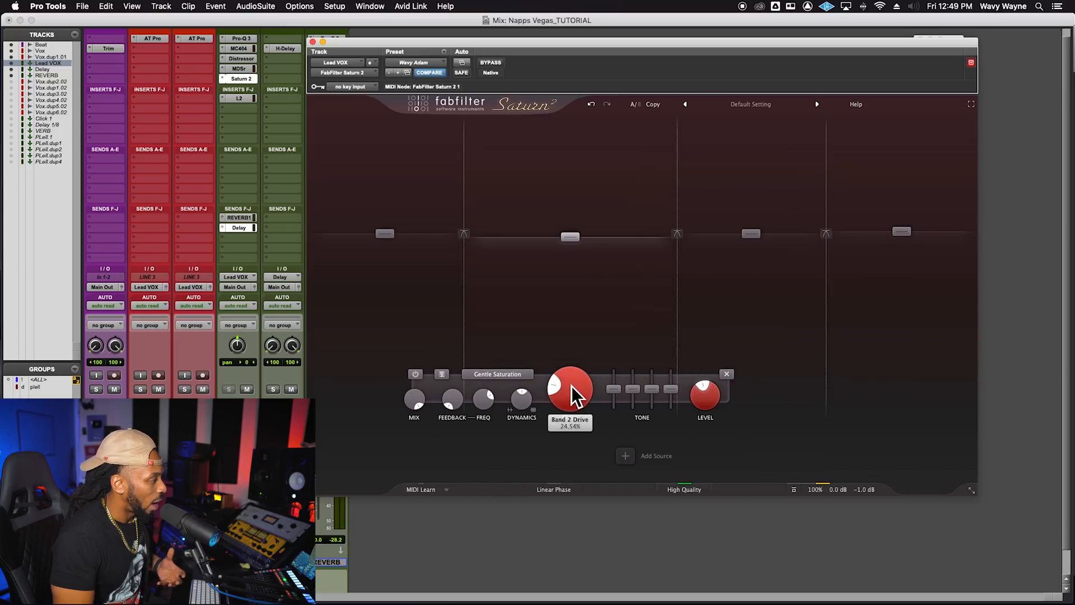
{"action": "mouse_move", "coordinate": [579, 340]}
{"action": "left_mouse_down"}
{"action": "mouse_move", "coordinate": [603, 260]}
{"action": "mouse_move", "coordinate": [573, 354]}
{"action": "left_mouse_up"}
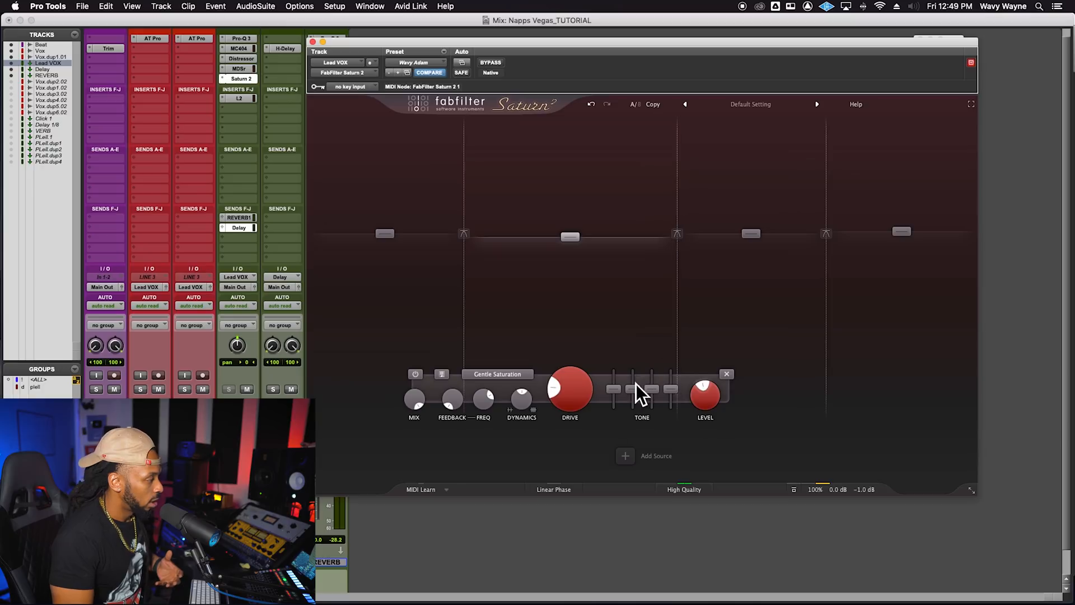
{"action": "left_click_drag", "start_coordinate": [576, 384], "coordinate": [565, 378]}
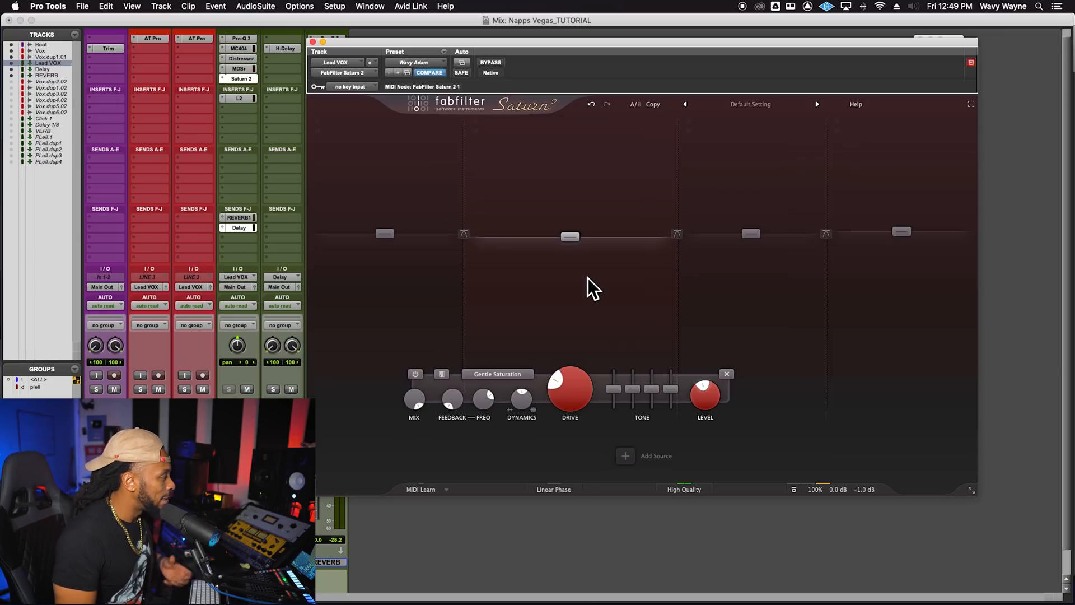
- Place the playback start on the Beat track at 0|4|000 in the Edit window, and return to the Mix window
{"action": "left_click", "coordinate": [696, 526]}
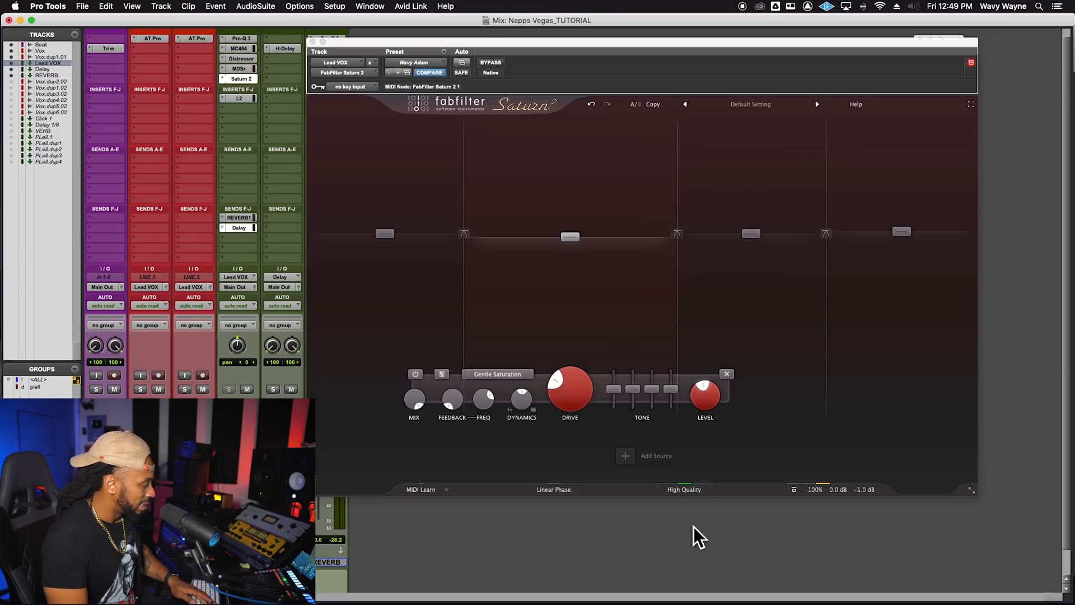
{"action": "key", "text": "super+equal"}
{"action": "left_click_drag", "start_coordinate": [348, 46], "coordinate": [299, 255]}
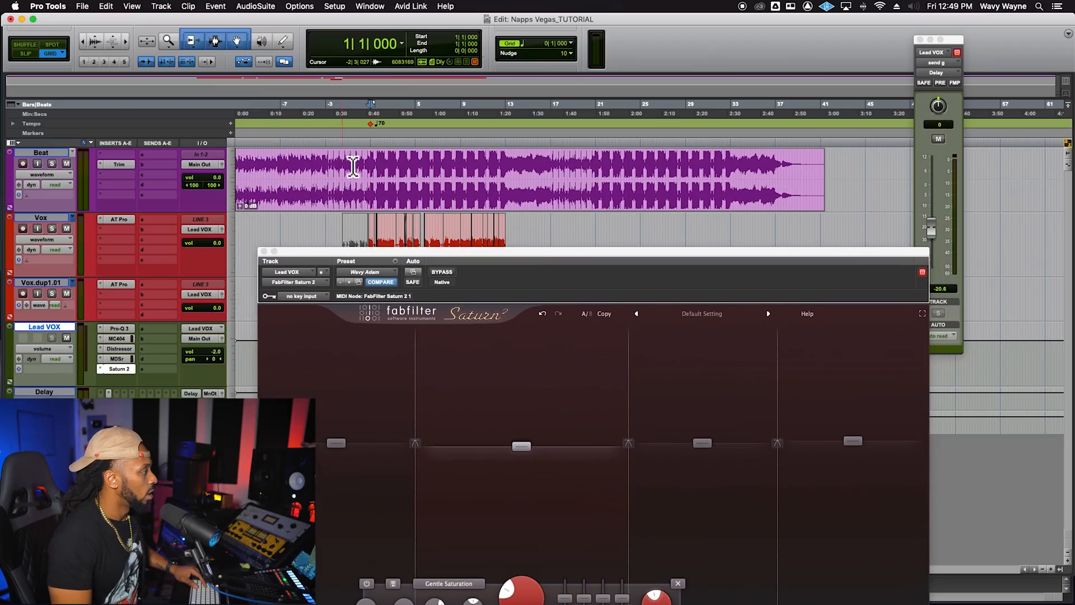
{"action": "left_click", "coordinate": [370, 163]}
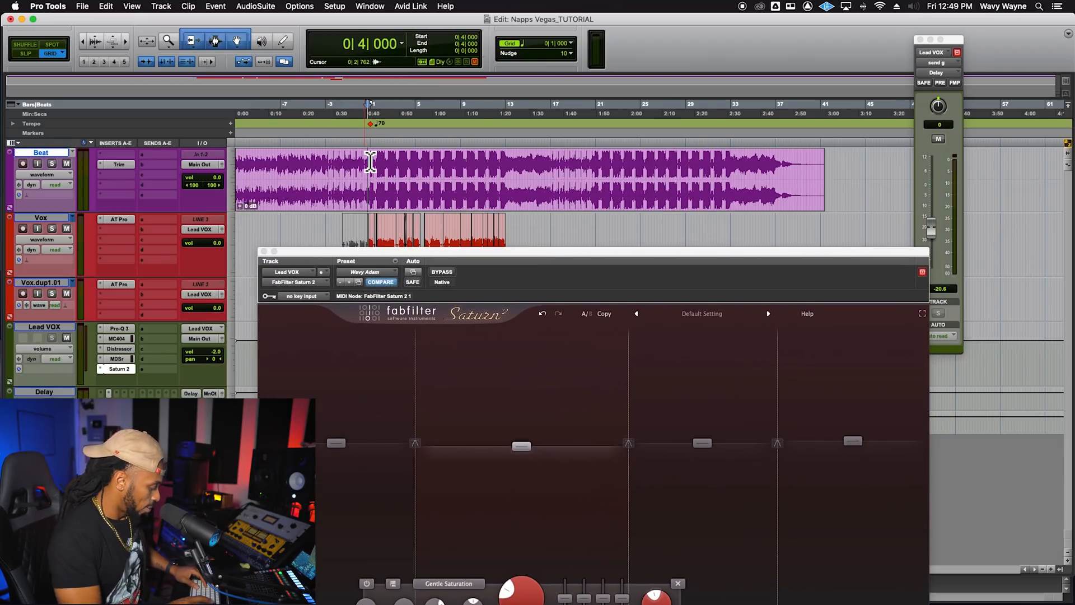
{"action": "key", "text": "super+equal"}
{"action": "left_click_drag", "start_coordinate": [426, 246], "coordinate": [504, 52]}
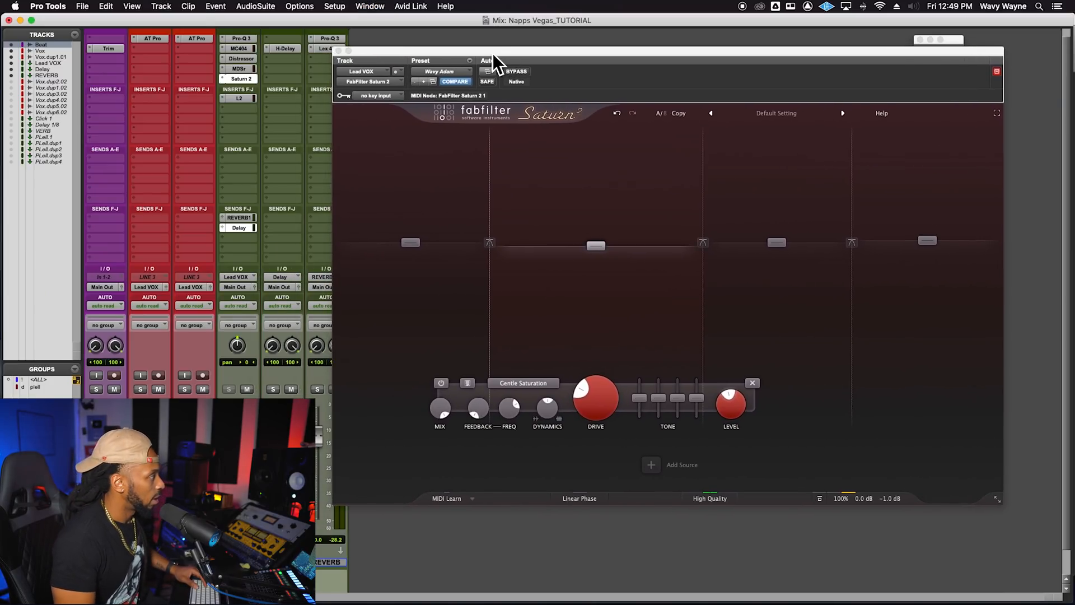
- Play the song while sweeping the low-cut band of the Lead VOX Pro-Q 3, and settle it at about 70 Hz
{"action": "left_click", "coordinate": [252, 41]}
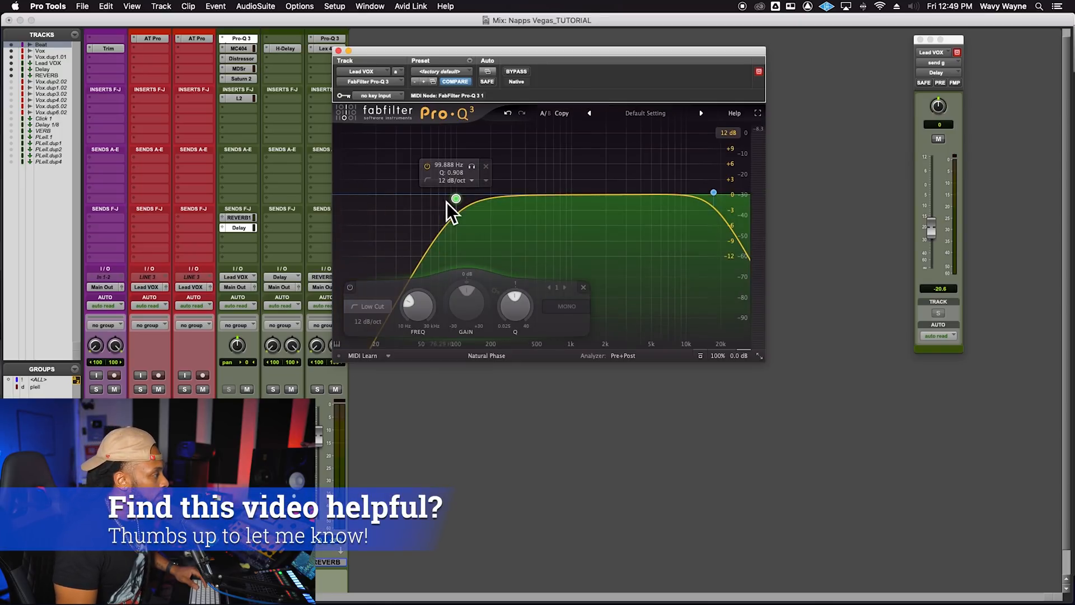
{"action": "mouse_move", "coordinate": [458, 200]}
{"action": "left_mouse_down"}
{"action": "mouse_move", "coordinate": [488, 198]}
{"action": "mouse_move", "coordinate": [466, 199]}
{"action": "left_mouse_up"}
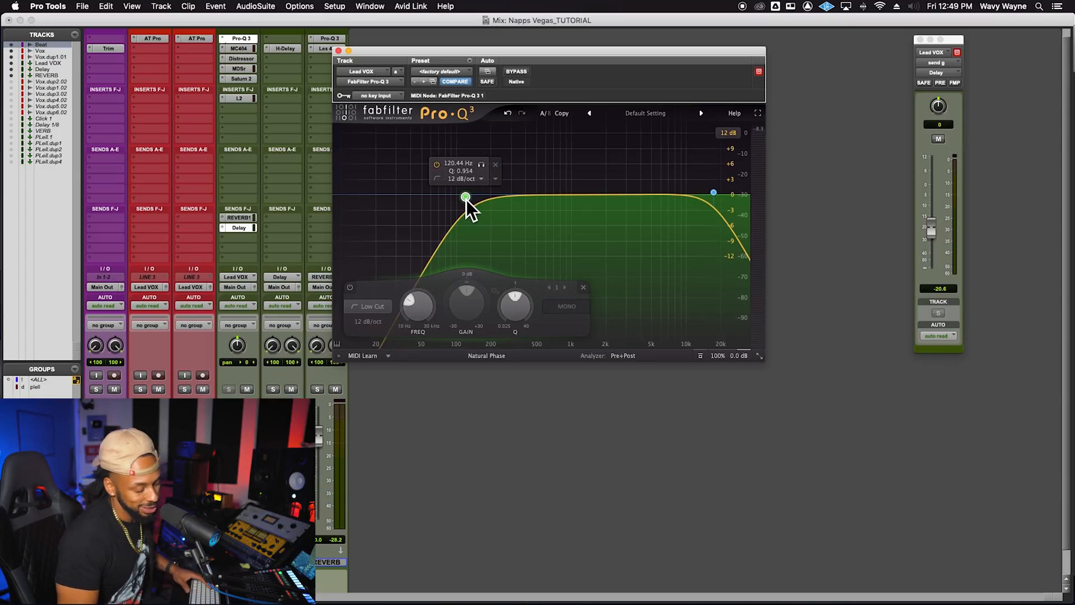
{"action": "key", "text": "space"}
{"action": "left_click_drag", "start_coordinate": [471, 200], "coordinate": [539, 195]}
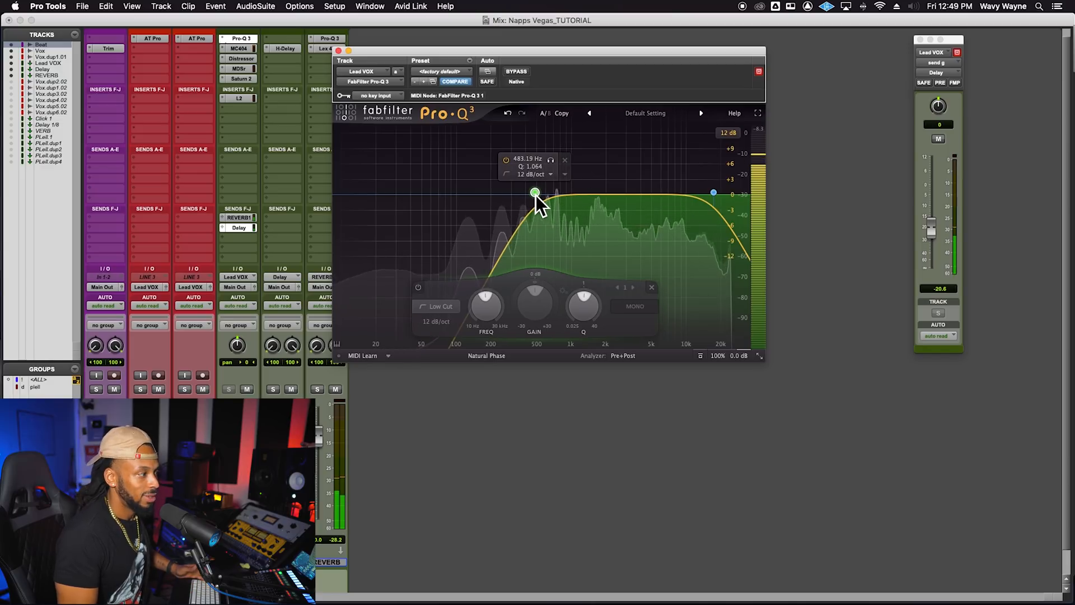
{"action": "left_click_drag", "start_coordinate": [535, 195], "coordinate": [433, 197]}
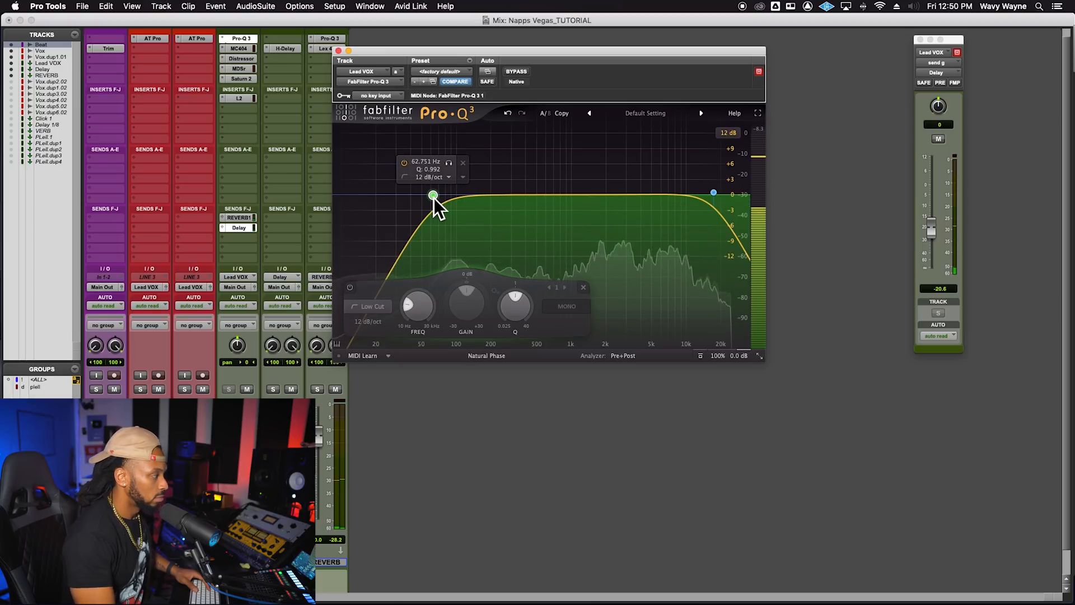
{"action": "left_click_drag", "start_coordinate": [433, 197], "coordinate": [436, 200]}
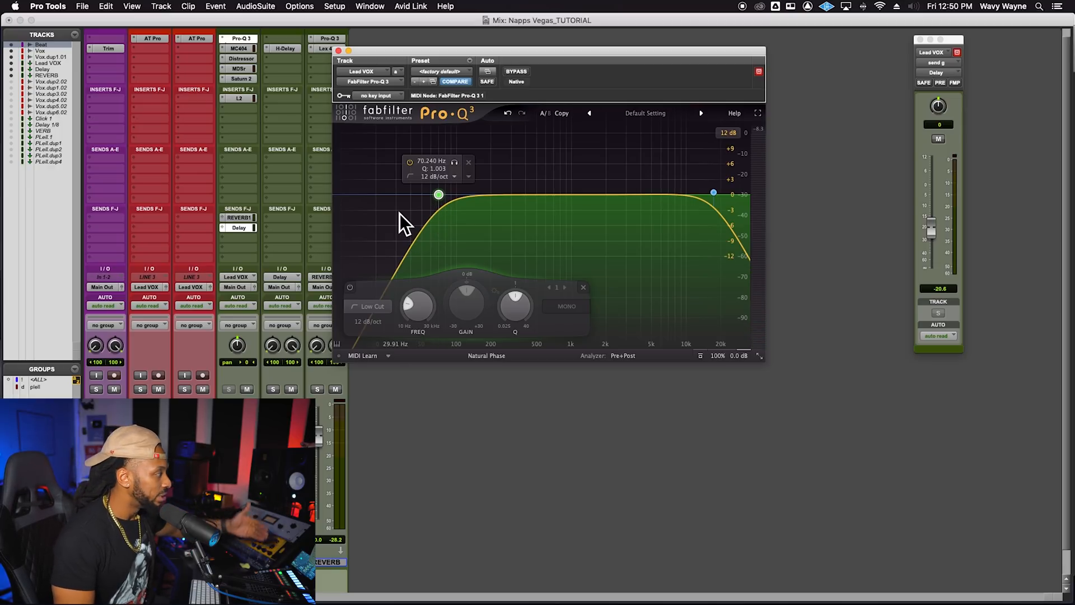
- Open the MC404 multiband compressor on the Lead VOX track for a quick check, and close it
{"action": "left_click", "coordinate": [236, 49]}
{"action": "left_click", "coordinate": [238, 50]}
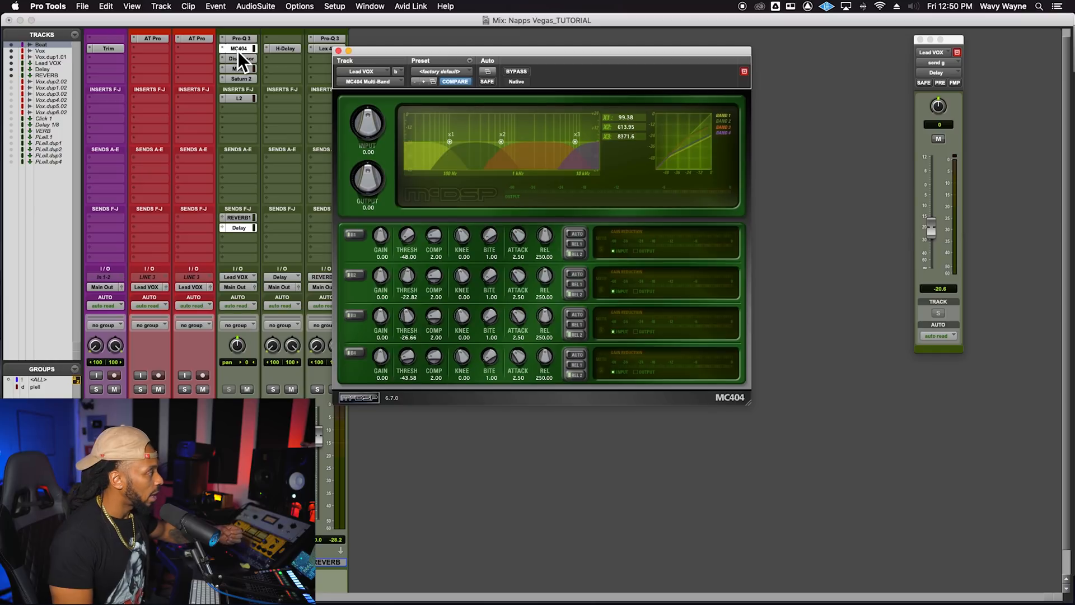
{"action": "left_click", "coordinate": [238, 52]}
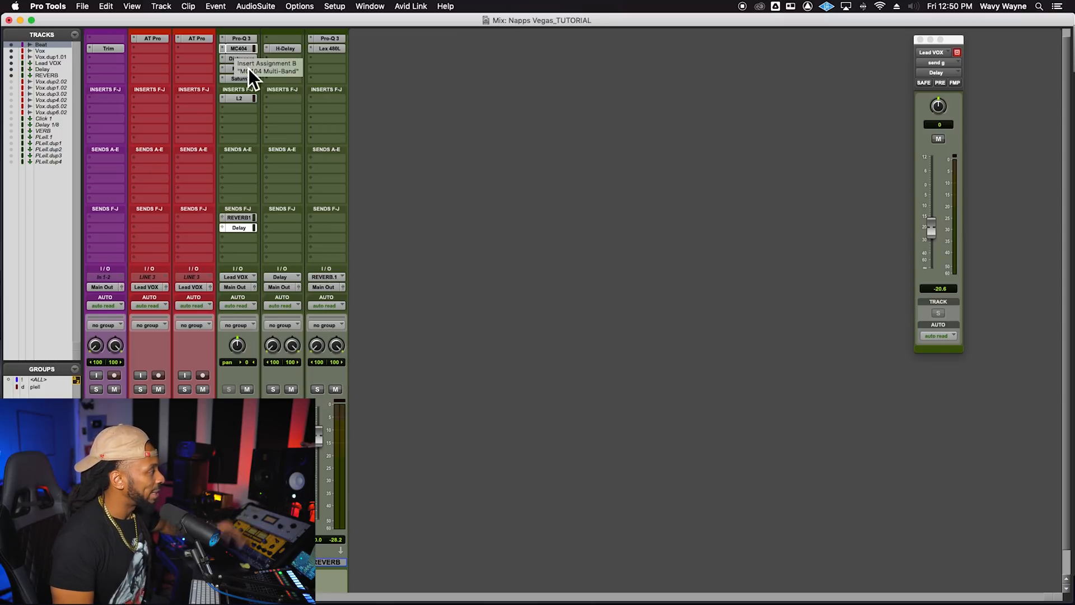
- Open Saturn 2 on the Lead VOX track and compare the vocal during playback with the plug-in bypassed and active
{"action": "left_click", "coordinate": [243, 82]}
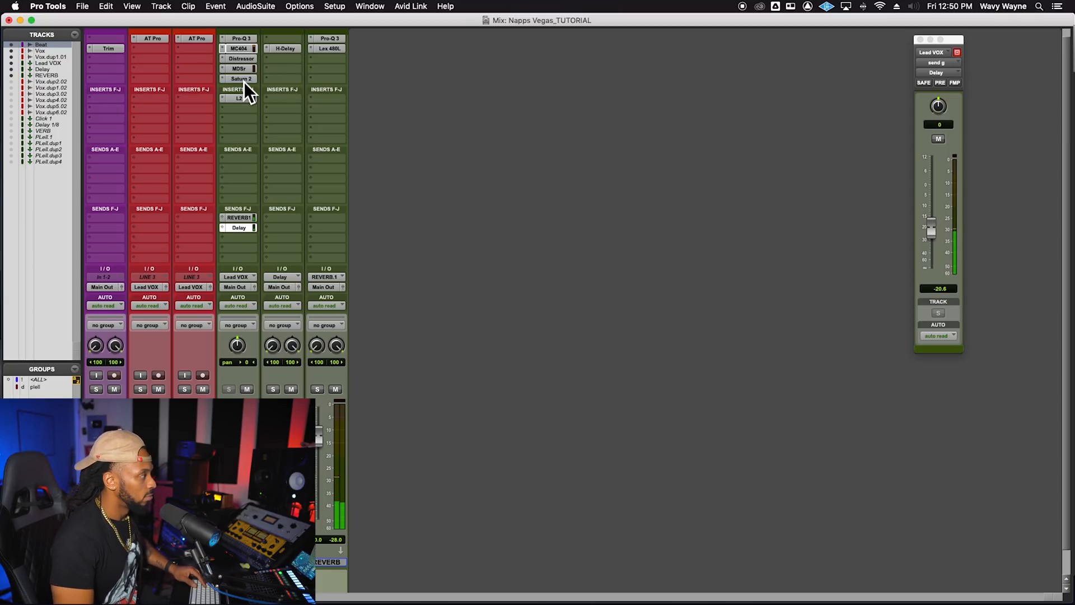
{"action": "left_click", "coordinate": [244, 81]}
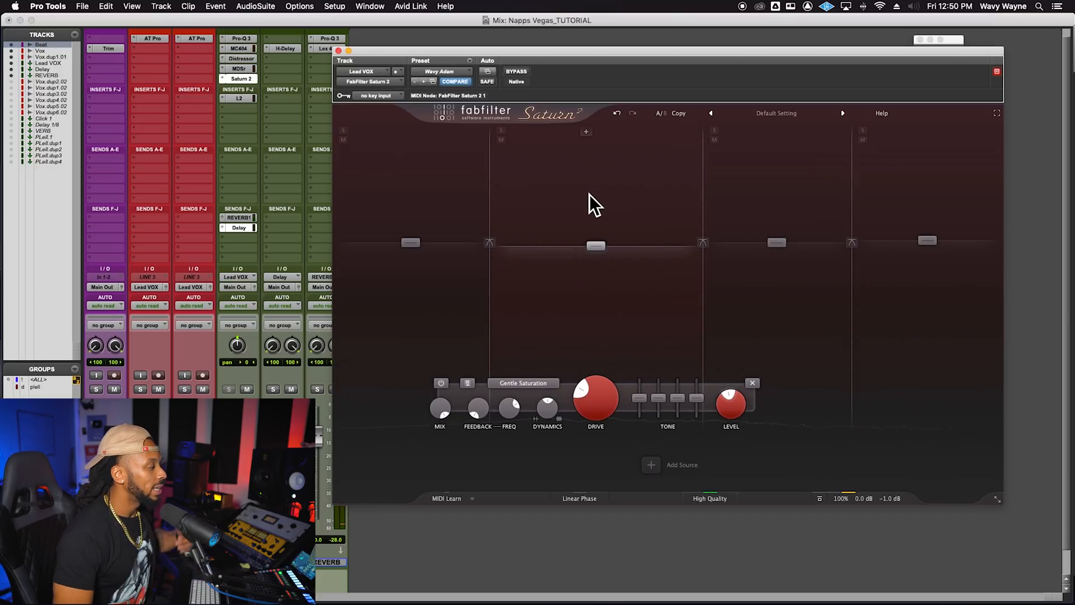
{"action": "mouse_move", "coordinate": [589, 417]}
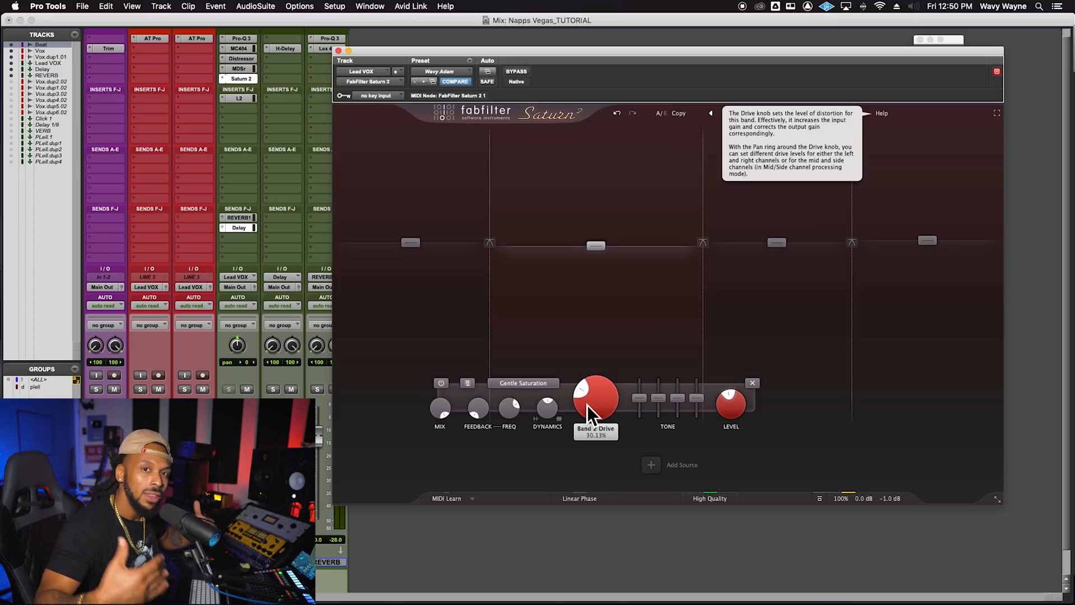
{"action": "key", "text": "space"}
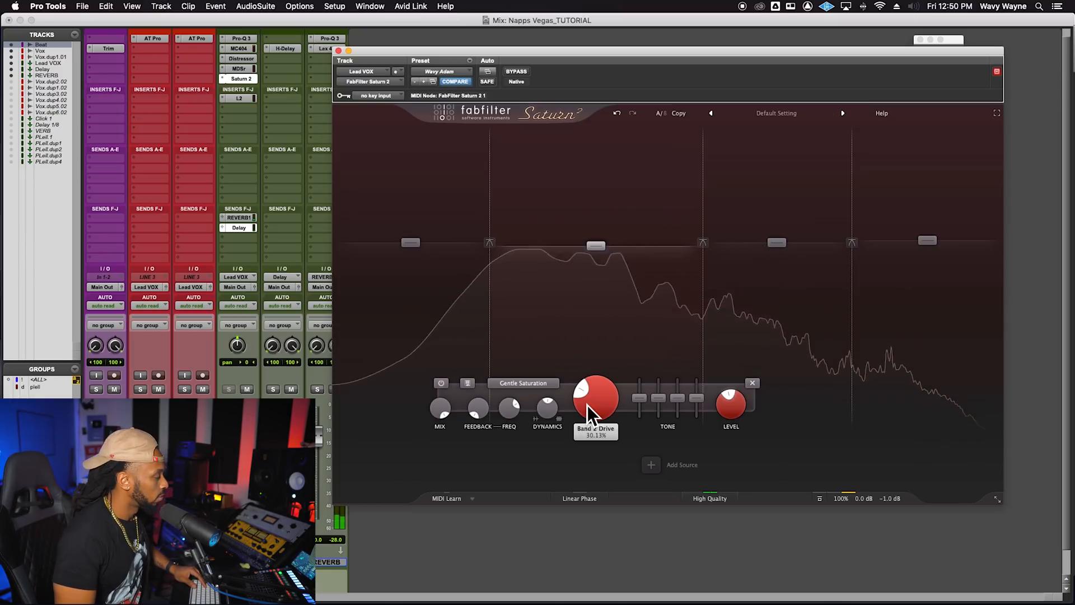
{"action": "left_click", "coordinate": [516, 71]}
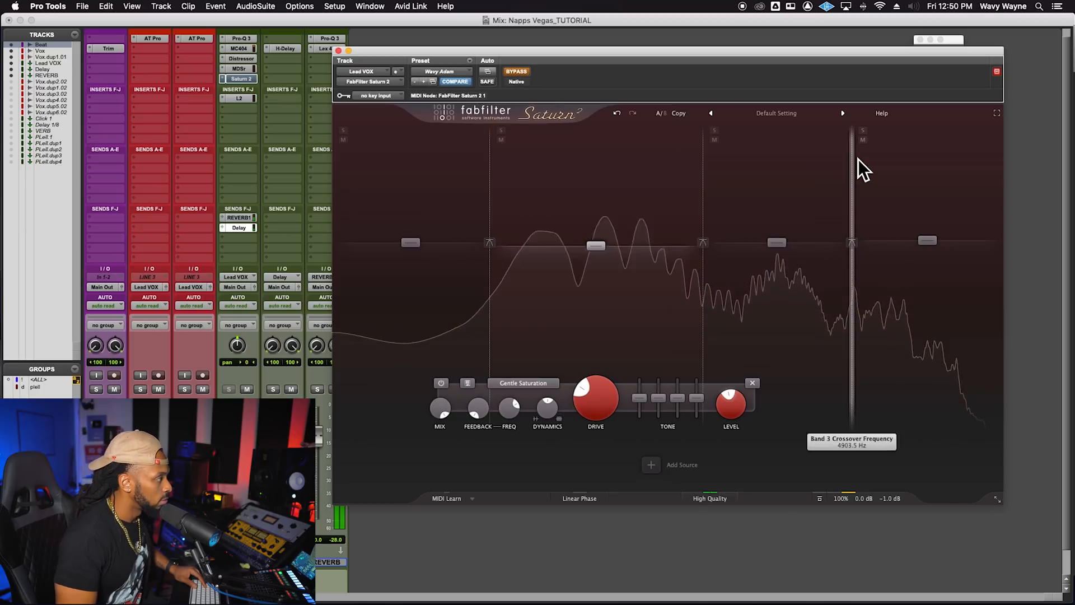
{"action": "left_click", "coordinate": [525, 73]}
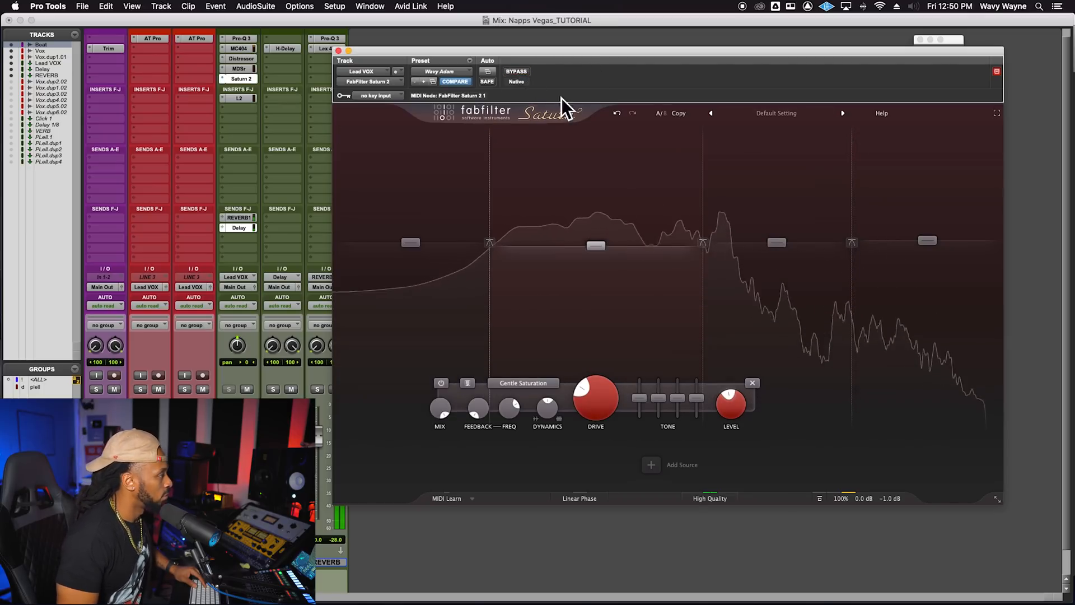
- Set Saturn 2's band 2 level to 0.00 dB and bypass the plug-in to compare the sound
{"action": "left_click_drag", "start_coordinate": [609, 250], "coordinate": [608, 244]}
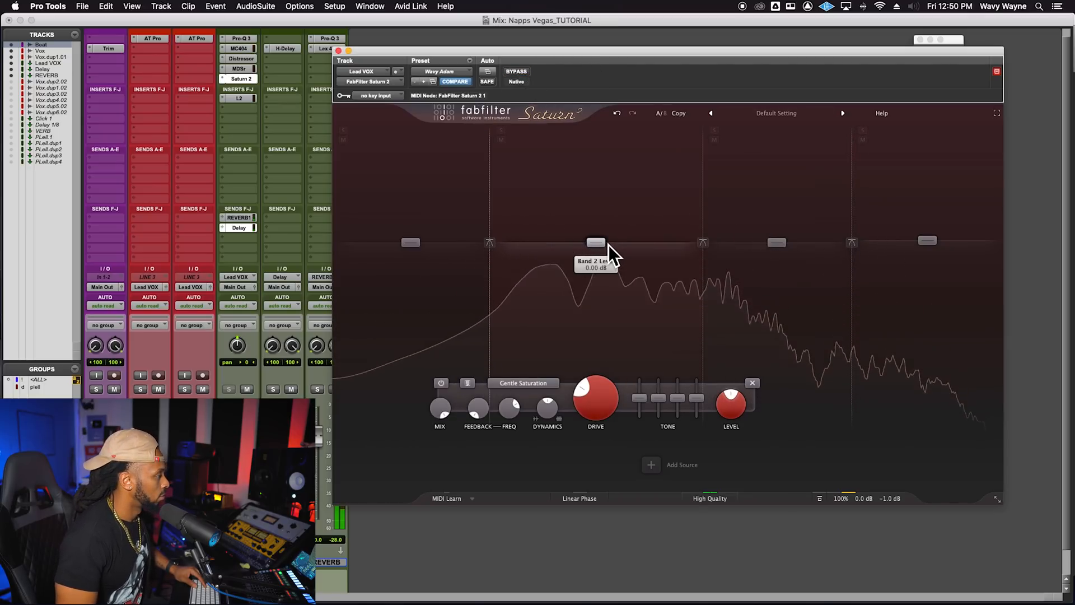
{"action": "left_click", "coordinate": [525, 73]}
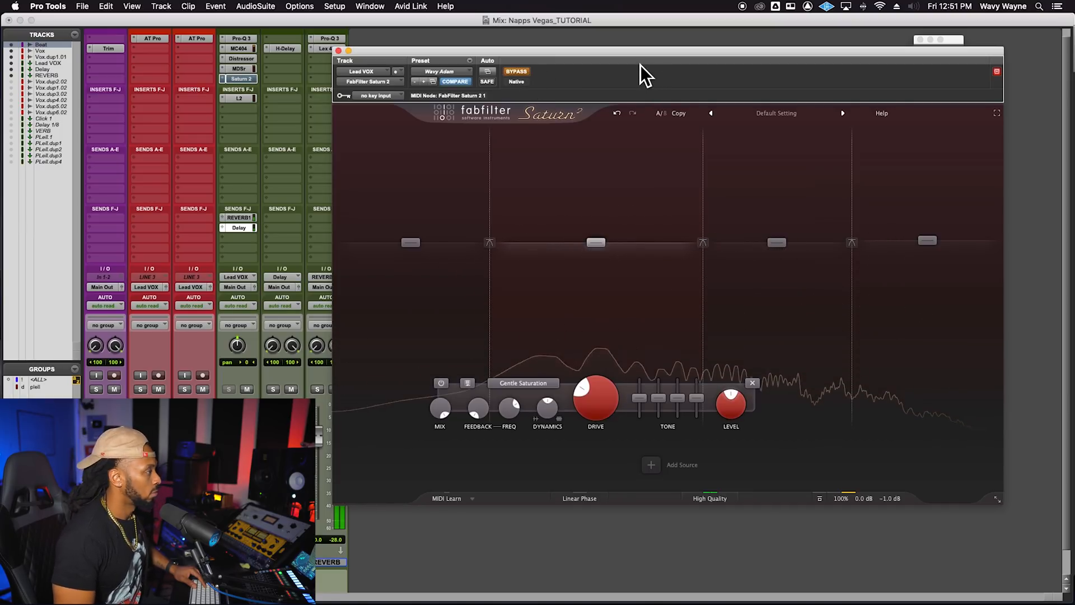
- Take Saturn 2 on the Lead VOX track out of bypass, save the session and close the plug-in window
{"action": "left_click", "coordinate": [526, 72]}
{"action": "key", "text": "super+s"}
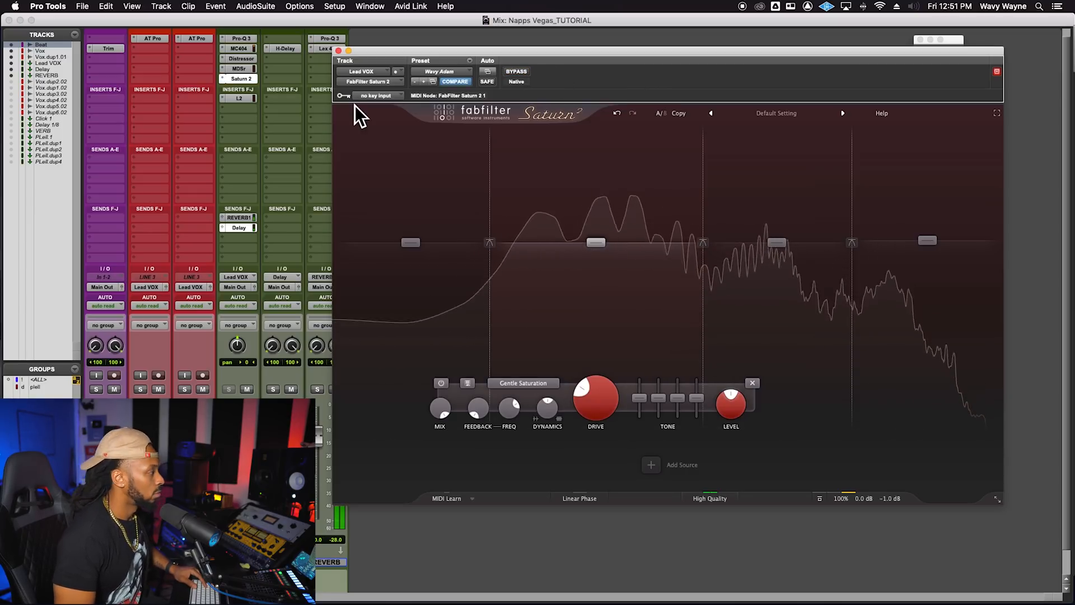
{"action": "left_click", "coordinate": [339, 50]}
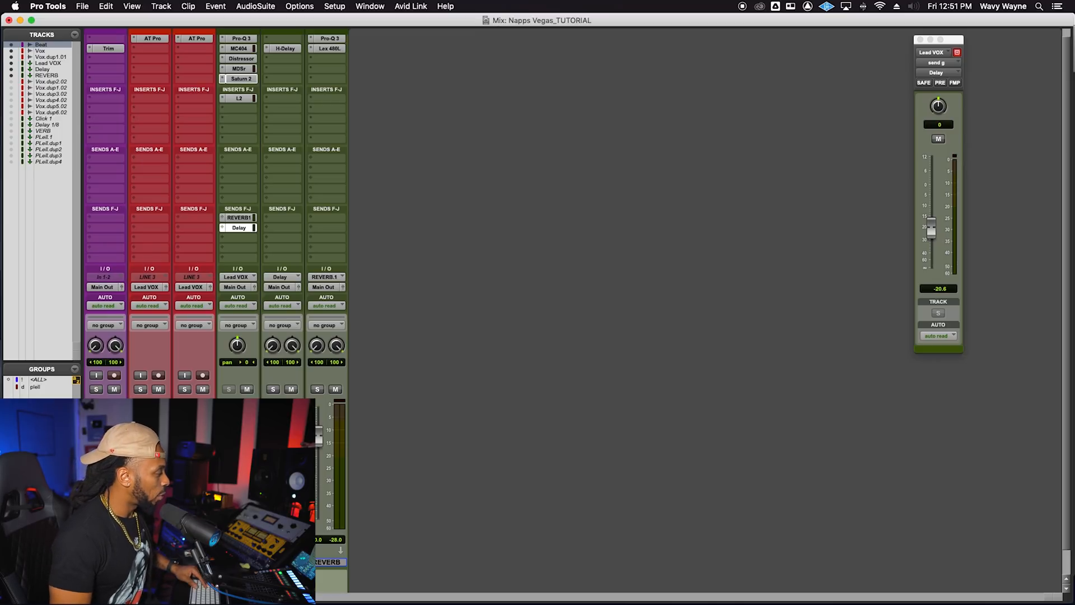
- Create a mono Aux Input track named Paralel directly after the Lead VOX track
{"action": "left_click", "coordinate": [238, 561]}
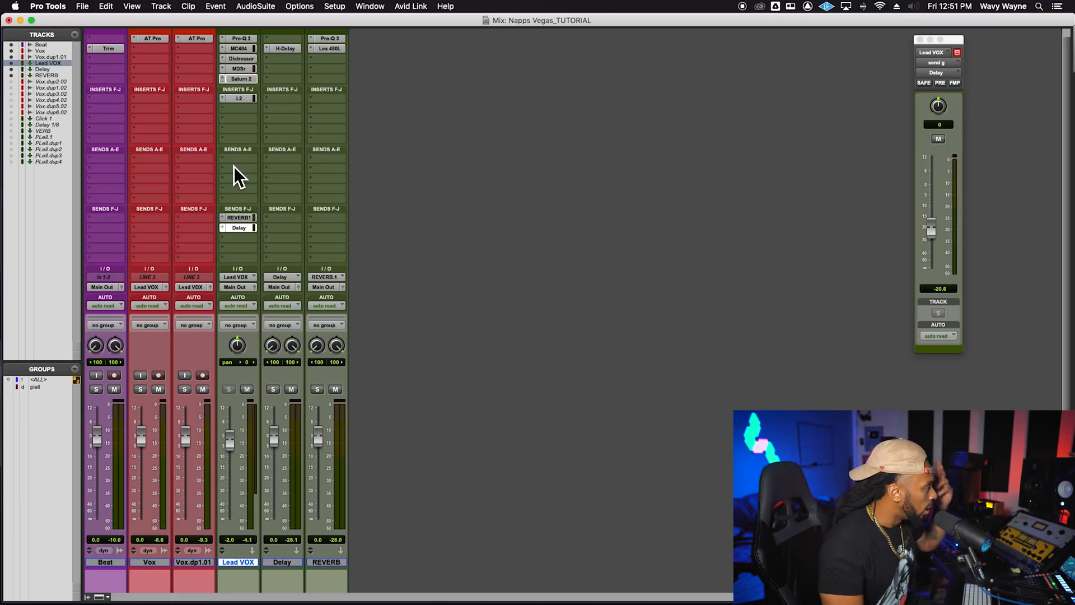
{"action": "key", "text": "super+shift+n"}
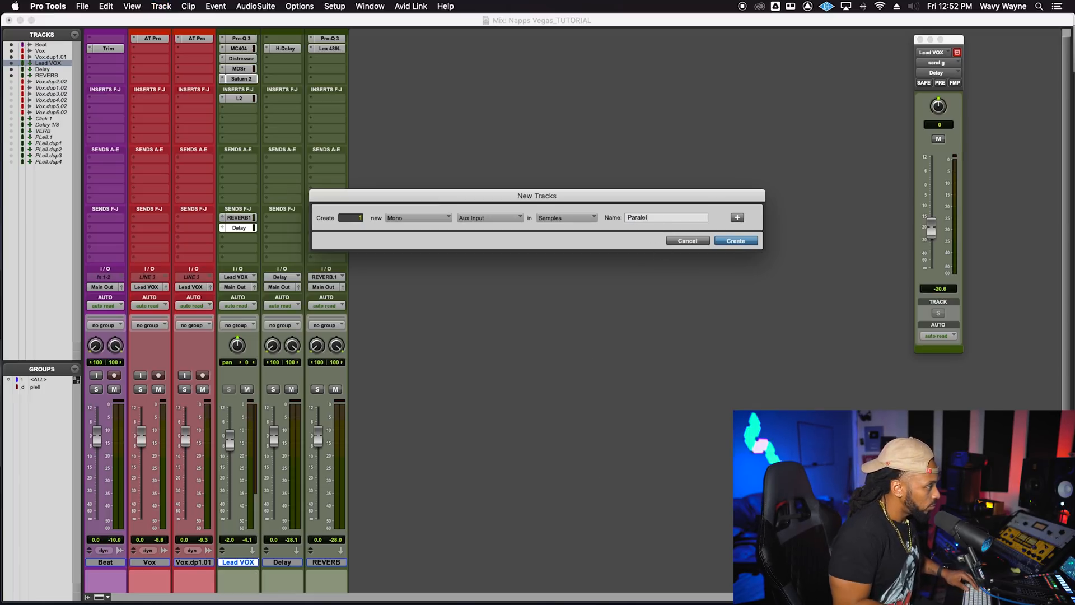
{"action": "key", "text": "Return"}
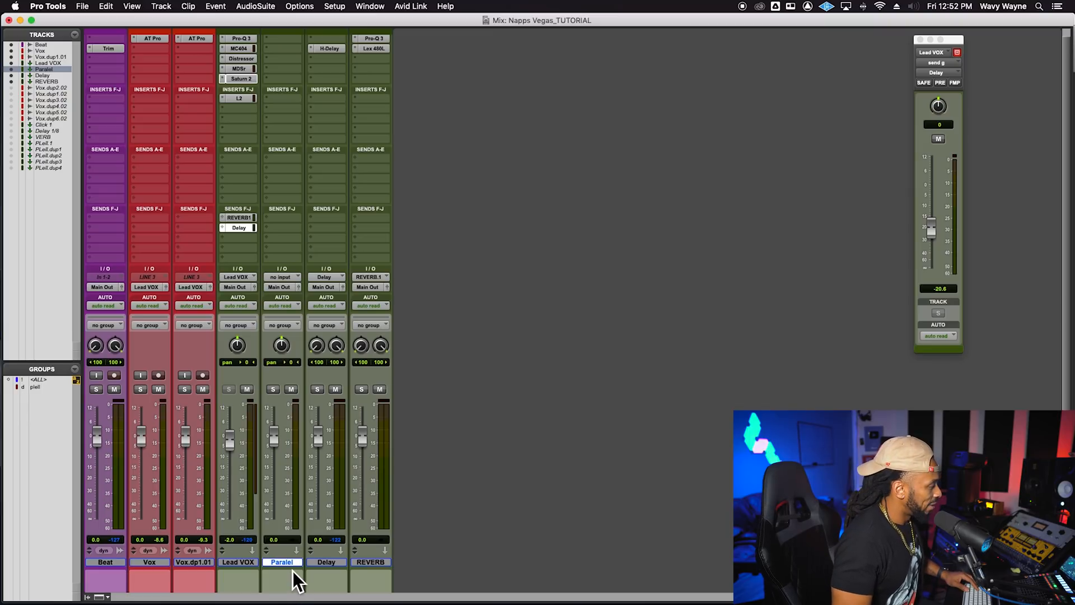
- Search for the L2 limiter and insert it in the second insert slot of the Paralel track
{"action": "left_click", "coordinate": [283, 53]}
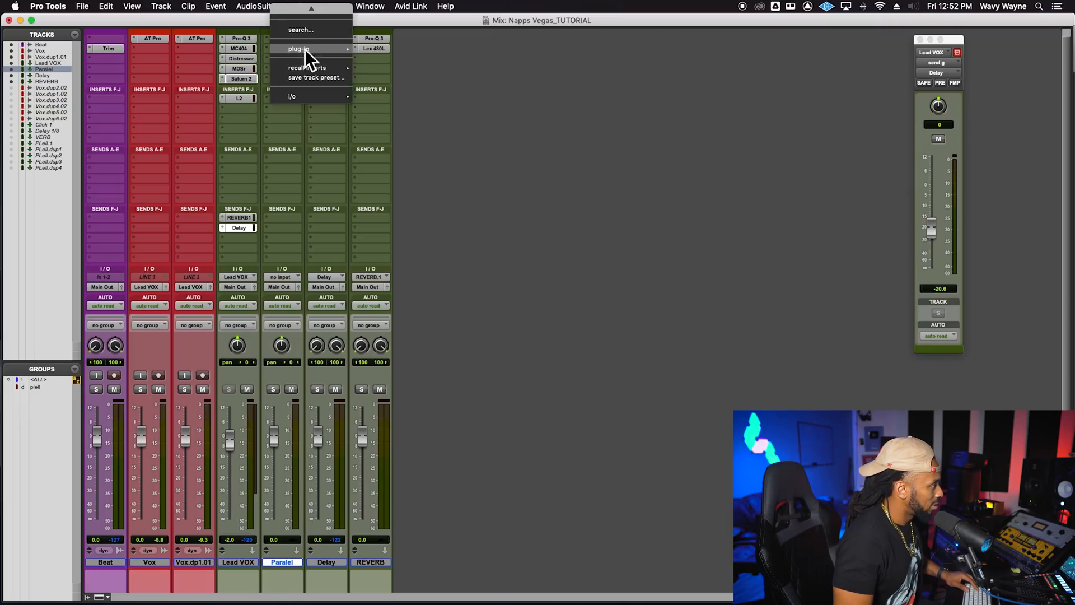
{"action": "mouse_move", "coordinate": [316, 49]}
{"action": "mouse_move", "coordinate": [452, 60]}
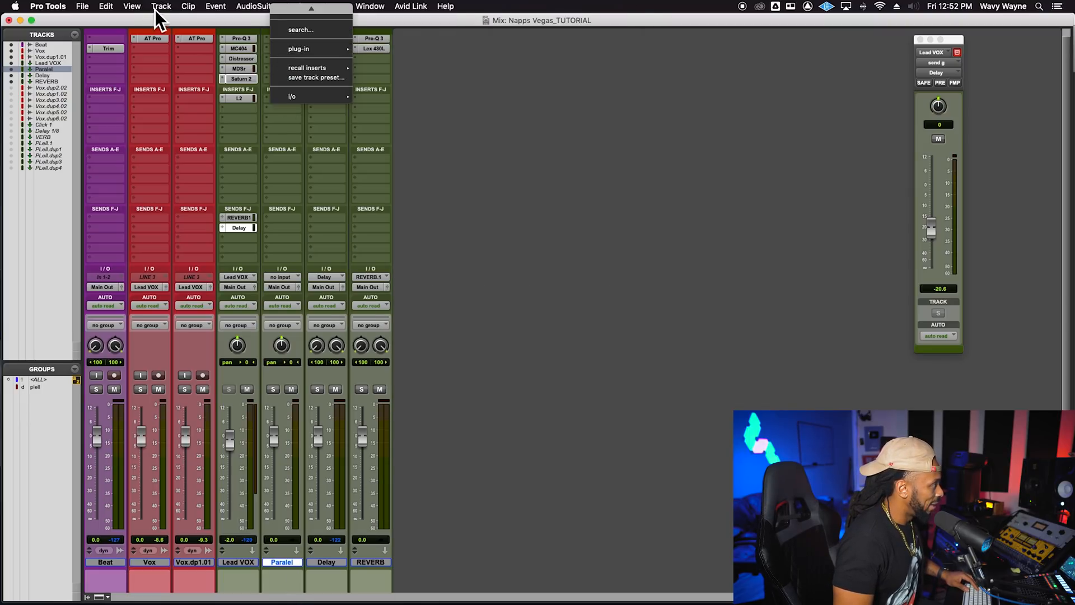
{"action": "left_click", "coordinate": [308, 32]}
{"action": "type", "text": "L@"}
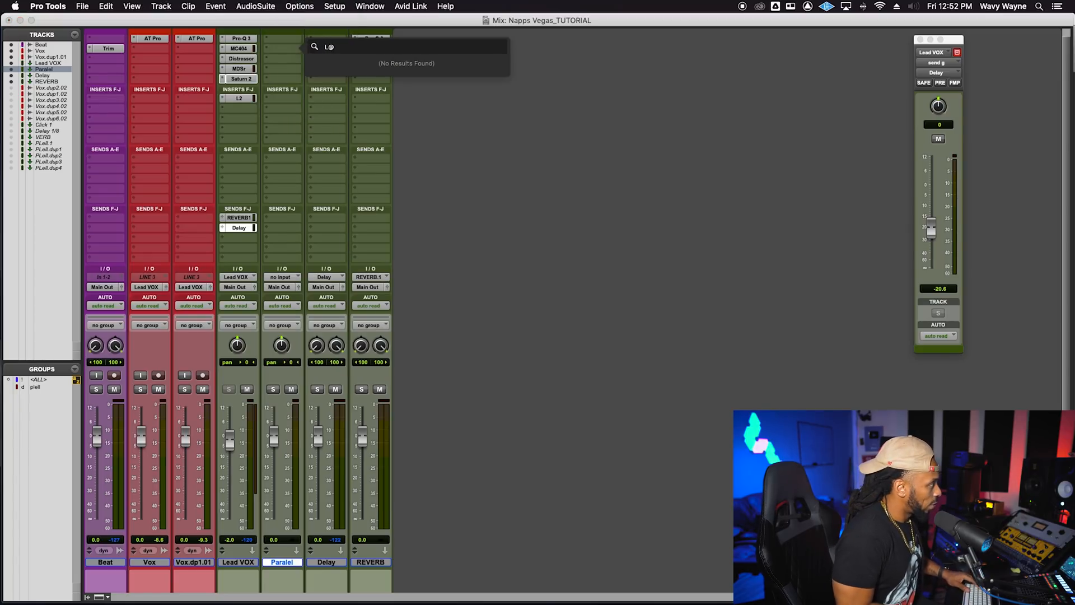
{"action": "key", "text": "BackSpace"}
{"action": "type", "text": "2"}
{"action": "key", "text": "Return"}
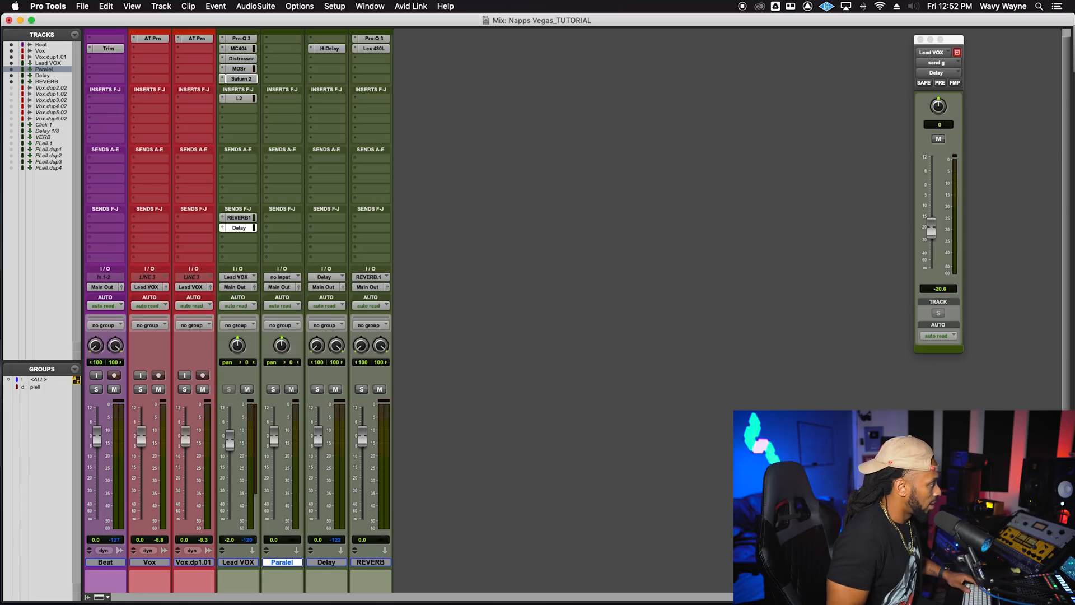
- Add a send on the Lead VOX track below the Delay send, routed to the PLell track
{"action": "left_click", "coordinate": [236, 243]}
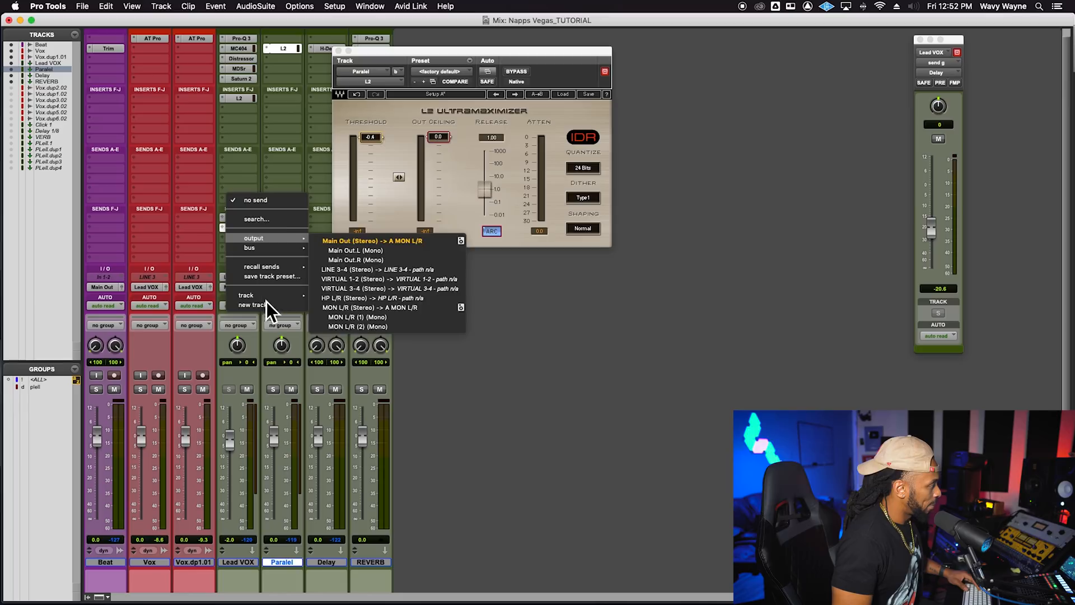
{"action": "left_click", "coordinate": [203, 278]}
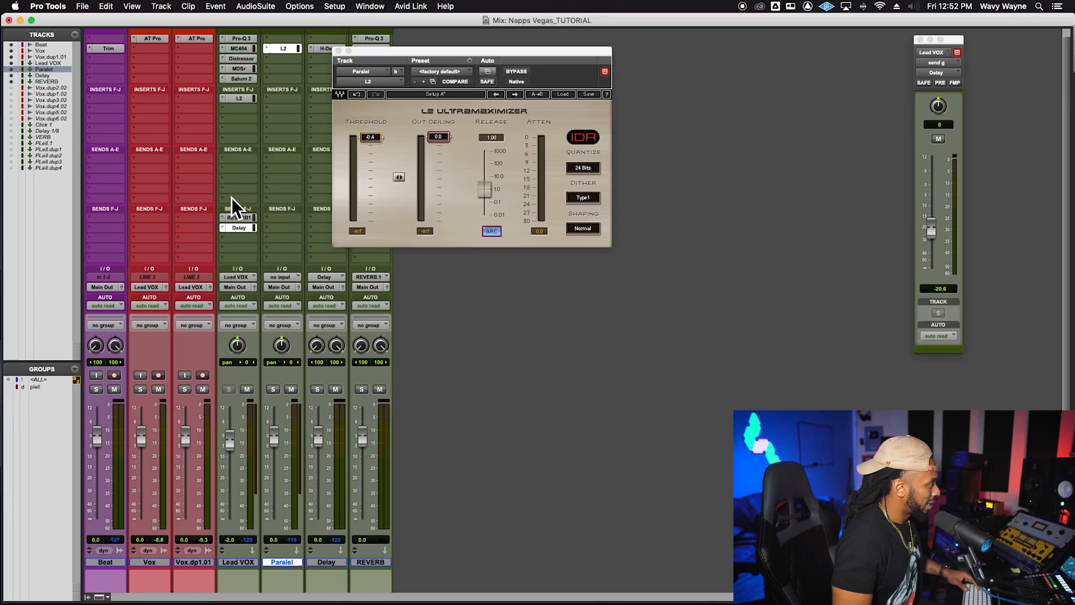
{"action": "left_click", "coordinate": [227, 243]}
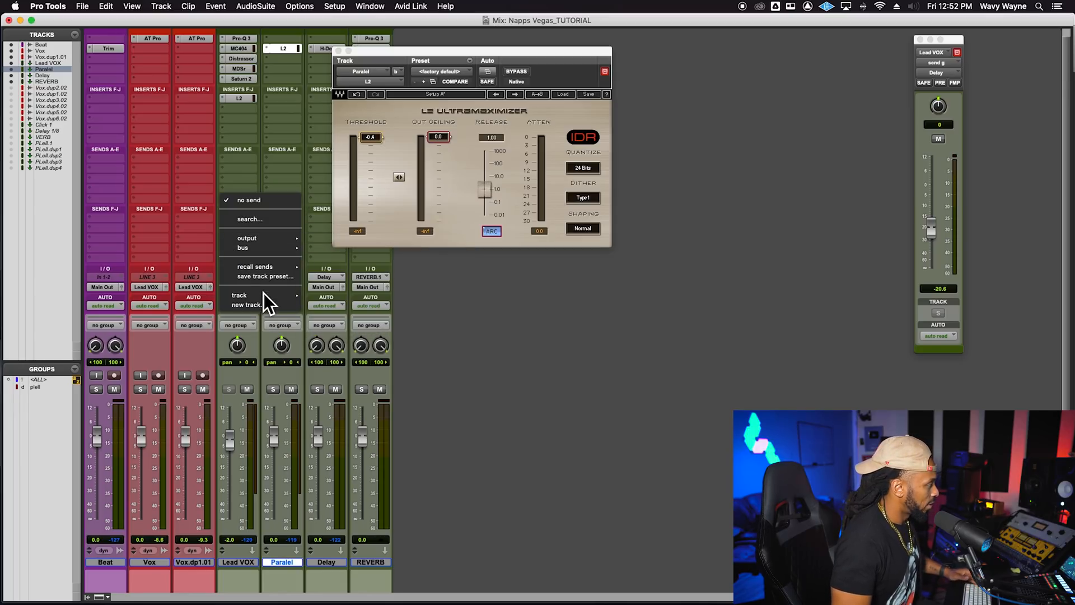
{"action": "mouse_move", "coordinate": [264, 298]}
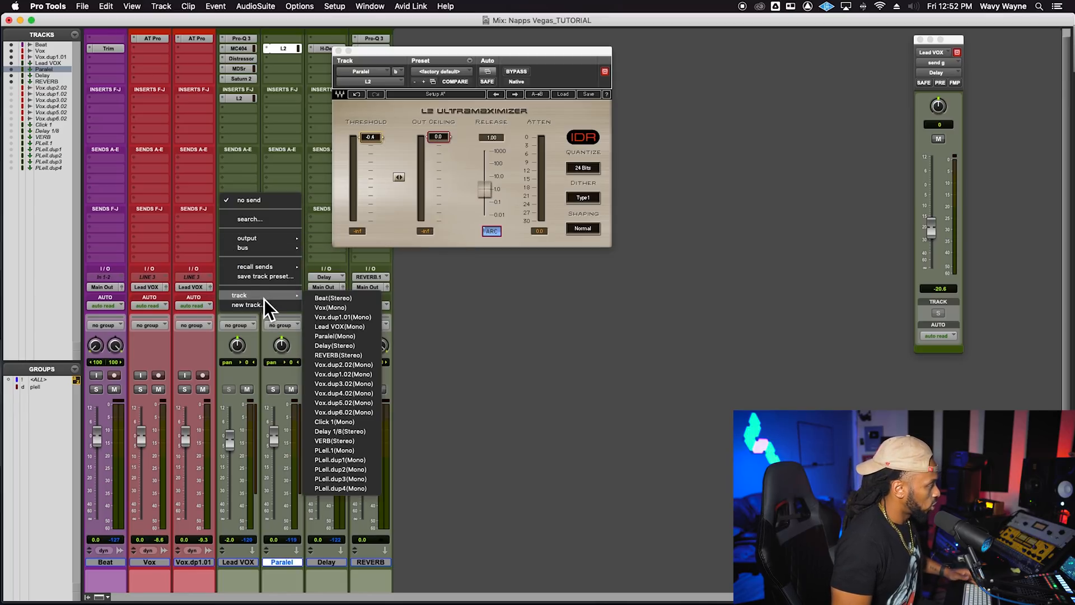
{"action": "left_click", "coordinate": [357, 457]}
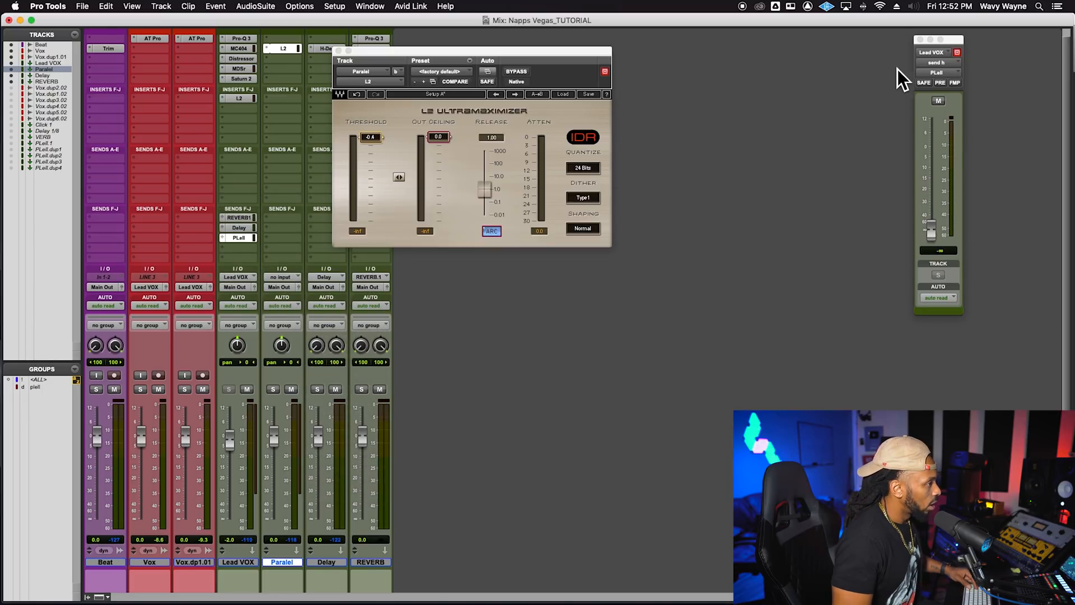
- Move the new Lead VOX send window beside the mixer strips, and set the send to 0.0 dB and pre-fader
{"action": "left_click_drag", "start_coordinate": [963, 43], "coordinate": [590, 252]}
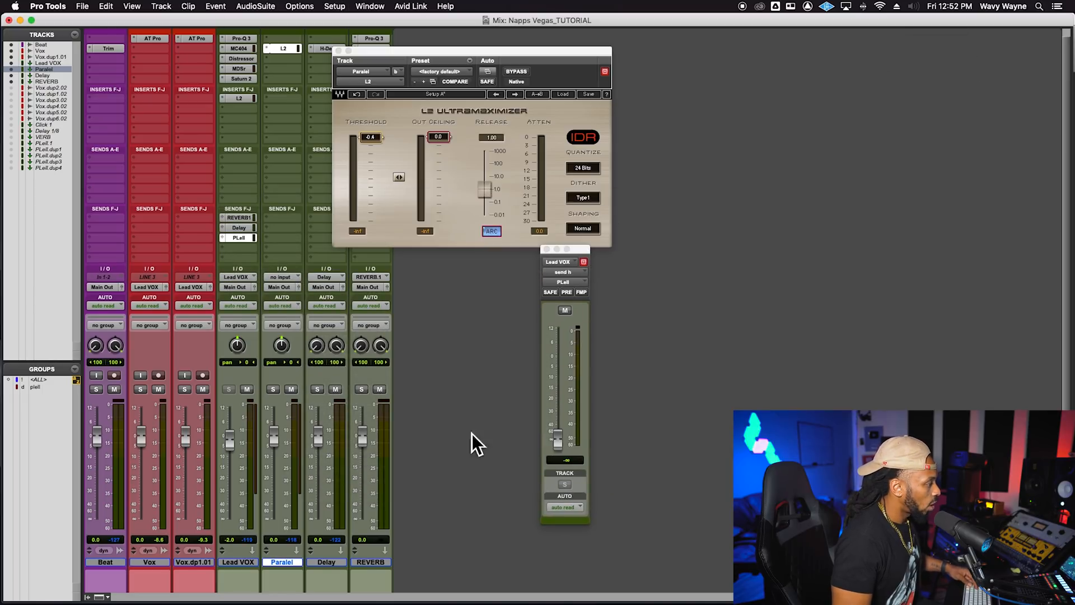
{"action": "left_click", "coordinate": [559, 442], "text": "alt"}
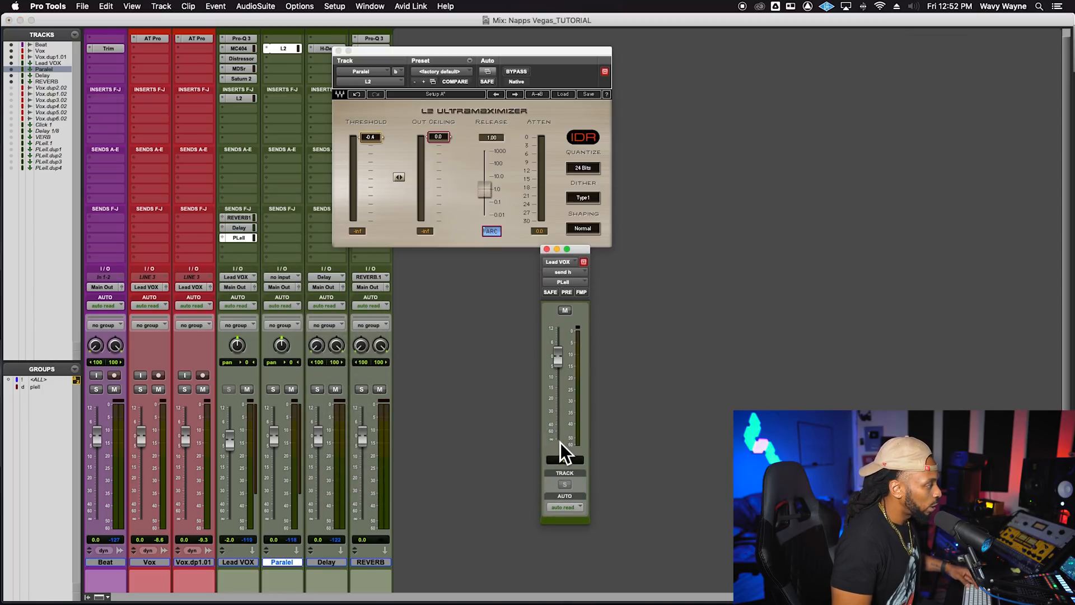
{"action": "left_click", "coordinate": [569, 294]}
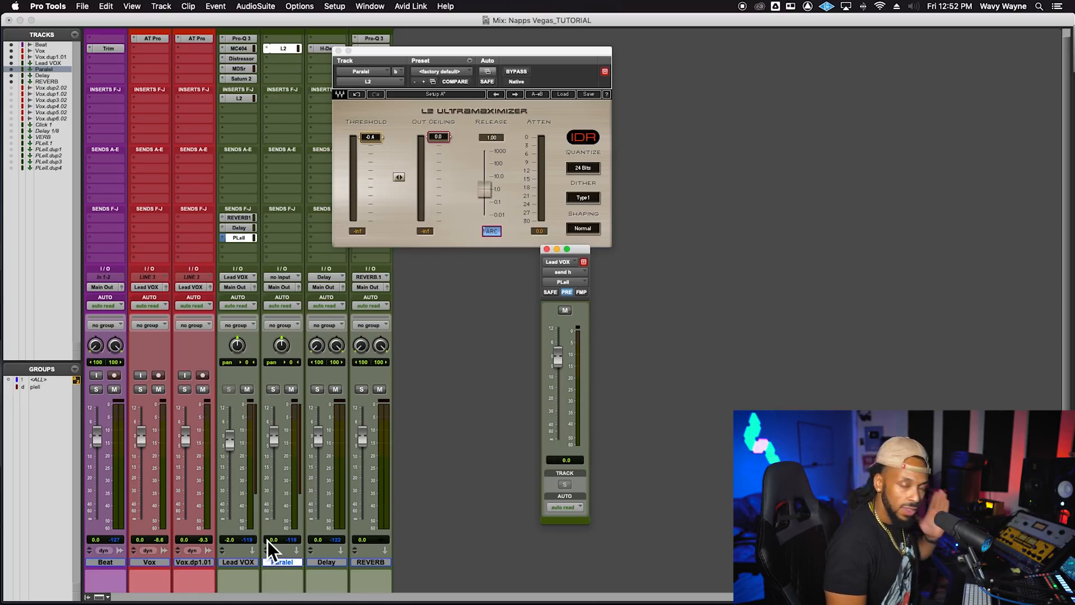
- Set the L2 output ceiling on the Paralel track to -0.2 and move the plug-in window clear of the track strips
{"action": "left_click", "coordinate": [370, 137]}
{"action": "left_click_drag", "start_coordinate": [438, 137], "coordinate": [438, 137]}
{"action": "left_click_drag", "start_coordinate": [434, 59], "coordinate": [481, 56]}
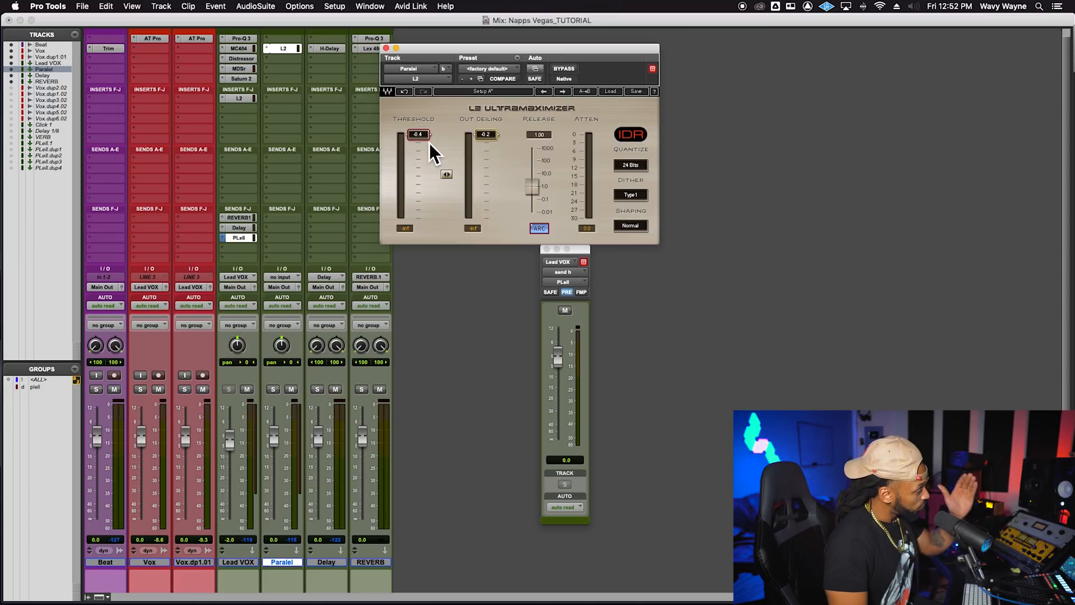
- Mute and unmute the Lead VOX track during playback to check whether the Paralel track receives the vocal
{"action": "left_click", "coordinate": [248, 392]}
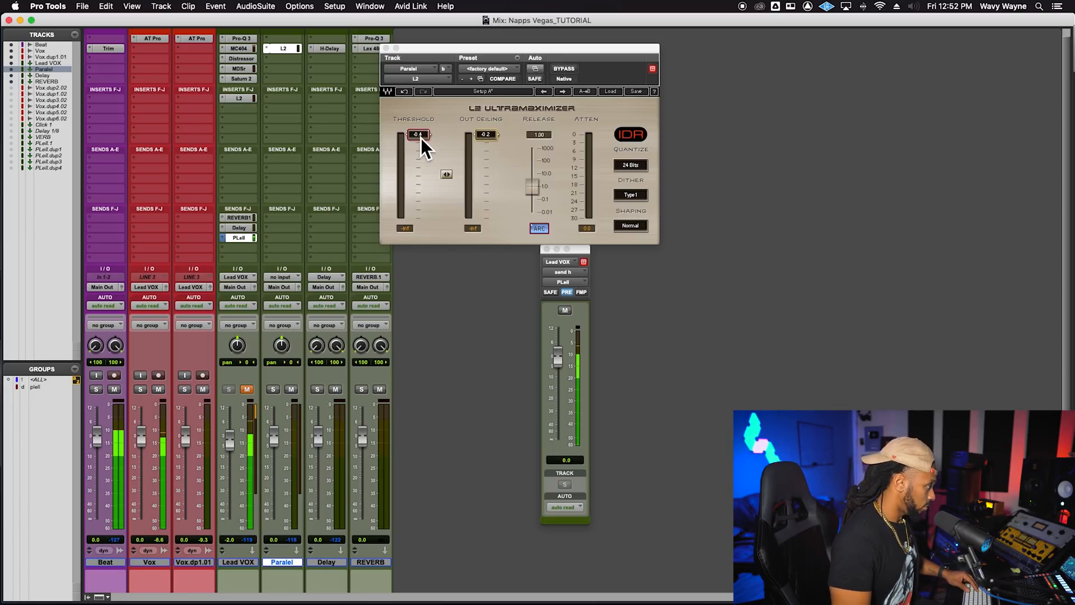
{"action": "left_click", "coordinate": [253, 393]}
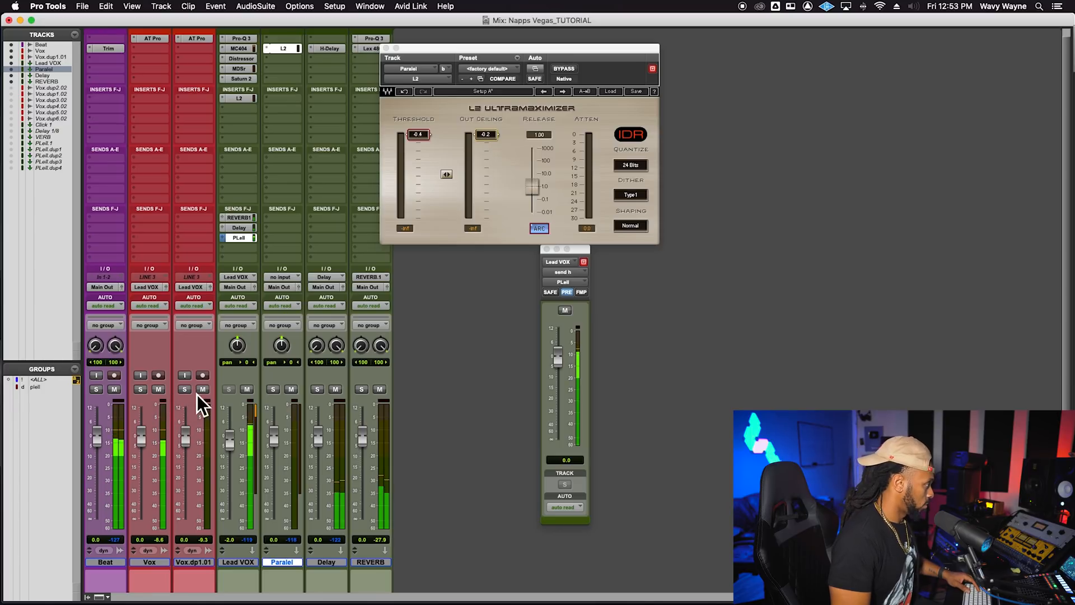
{"action": "left_click", "coordinate": [251, 395]}
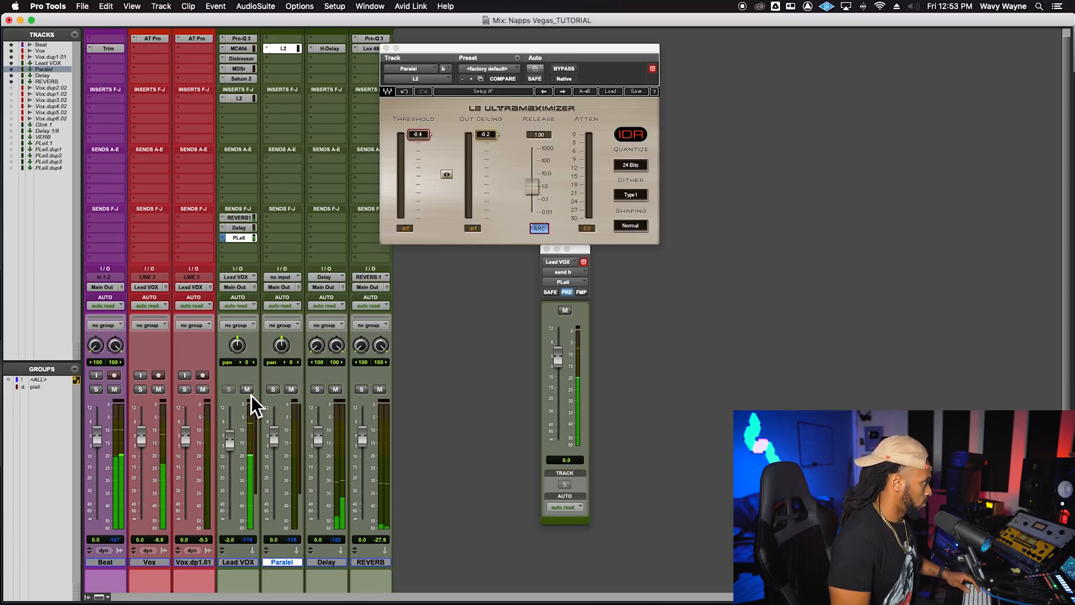
{"action": "left_click", "coordinate": [248, 390]}
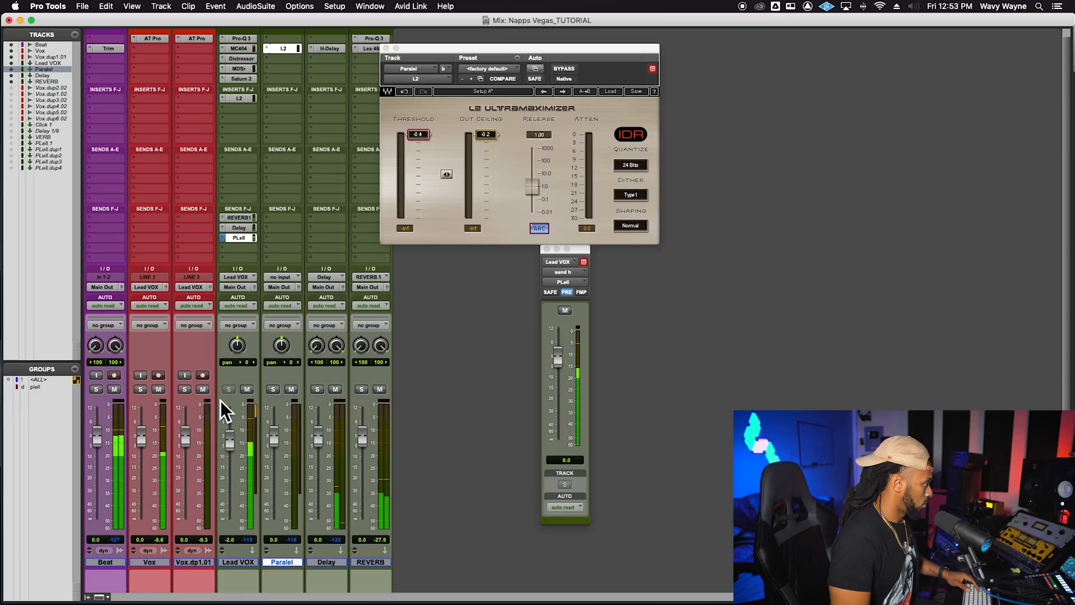
{"action": "left_click", "coordinate": [247, 390]}
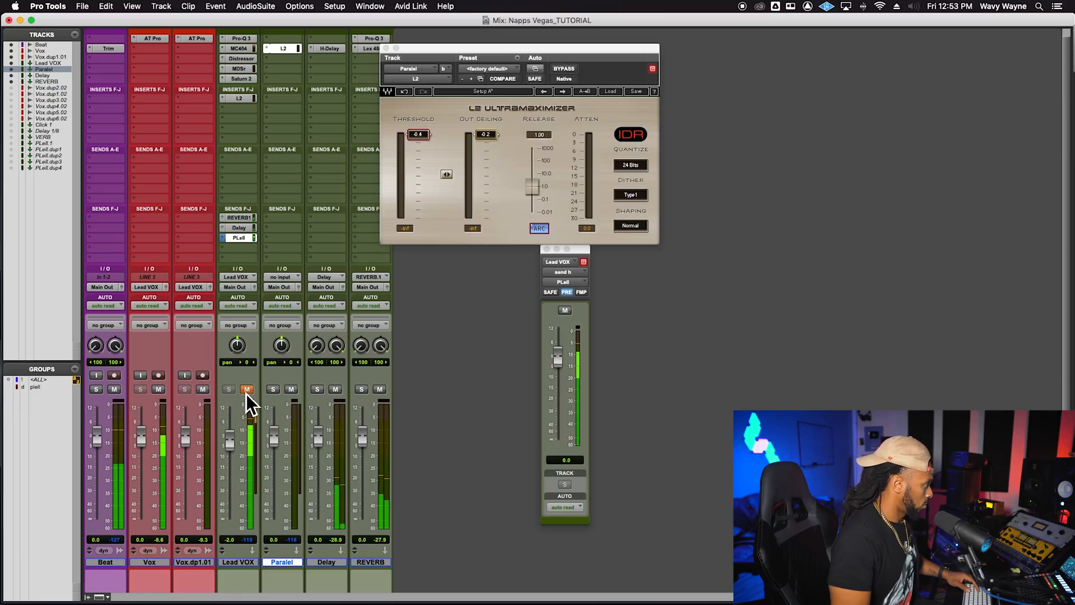
{"action": "left_click", "coordinate": [246, 390]}
- Solo the Paralel and Lead VOX tracks during playback to check the parallel signal, leaving only Lead VOX soloed
{"action": "left_click", "coordinate": [273, 389]}
{"action": "left_click", "coordinate": [232, 393], "text": "super"}
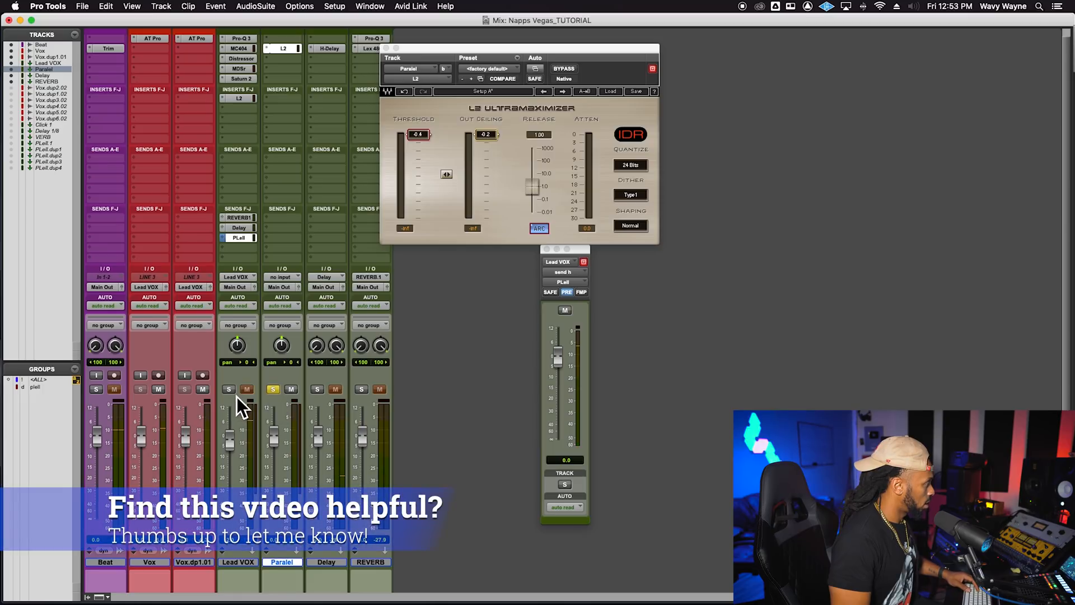
{"action": "left_click", "coordinate": [230, 391]}
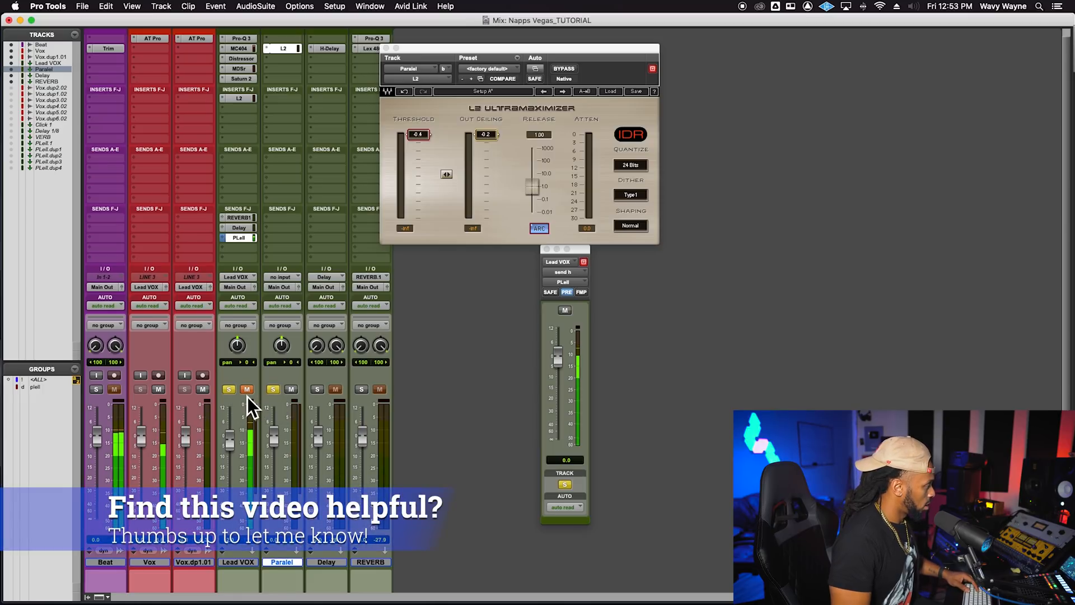
{"action": "left_click", "coordinate": [274, 390]}
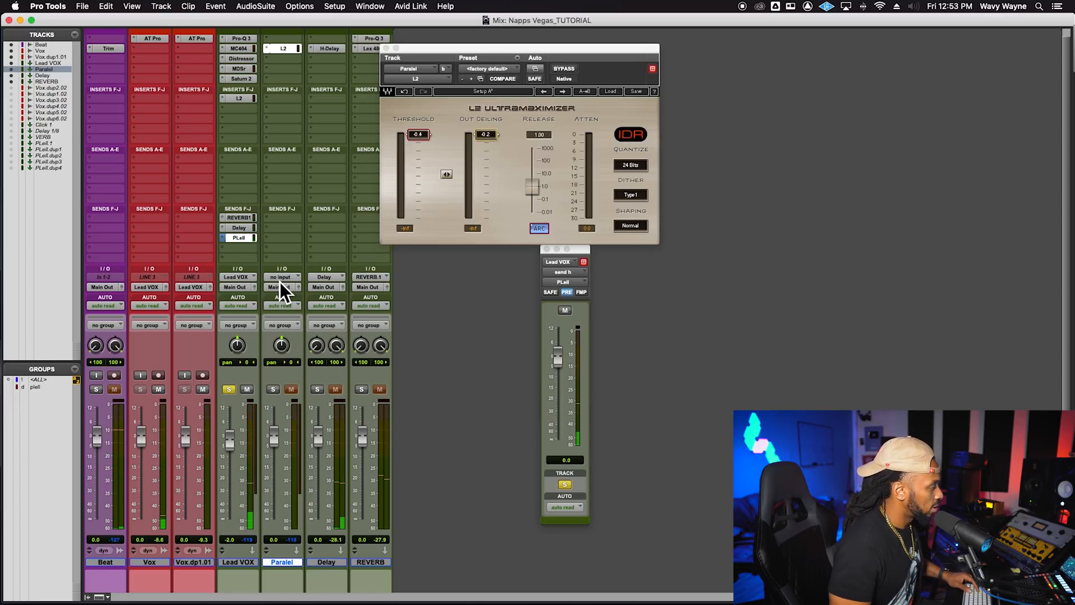
- Reroute the third Lead VOX send to the Paralel track, and switch Lead VOX from soloed to muted
{"action": "left_click", "coordinate": [224, 241]}
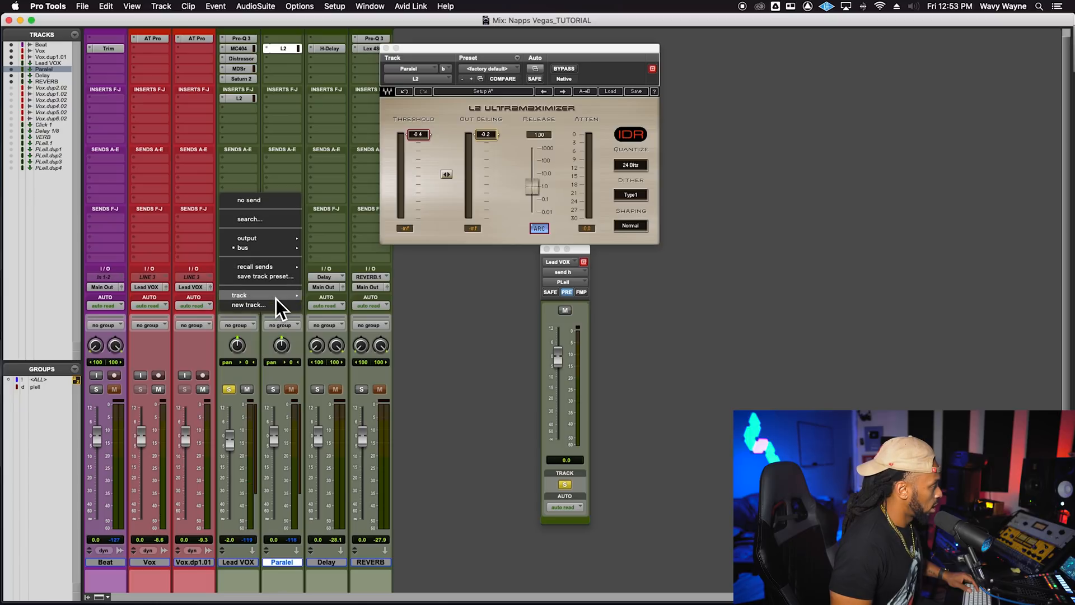
{"action": "mouse_move", "coordinate": [275, 296]}
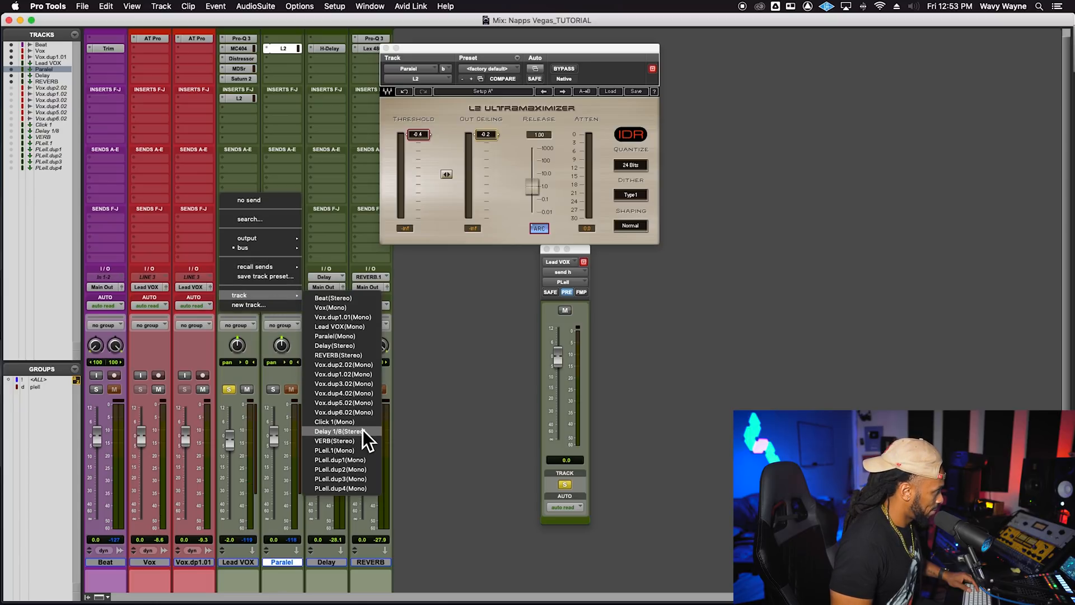
{"action": "left_click", "coordinate": [352, 339]}
{"action": "left_click", "coordinate": [229, 389]}
{"action": "left_click", "coordinate": [247, 389]}
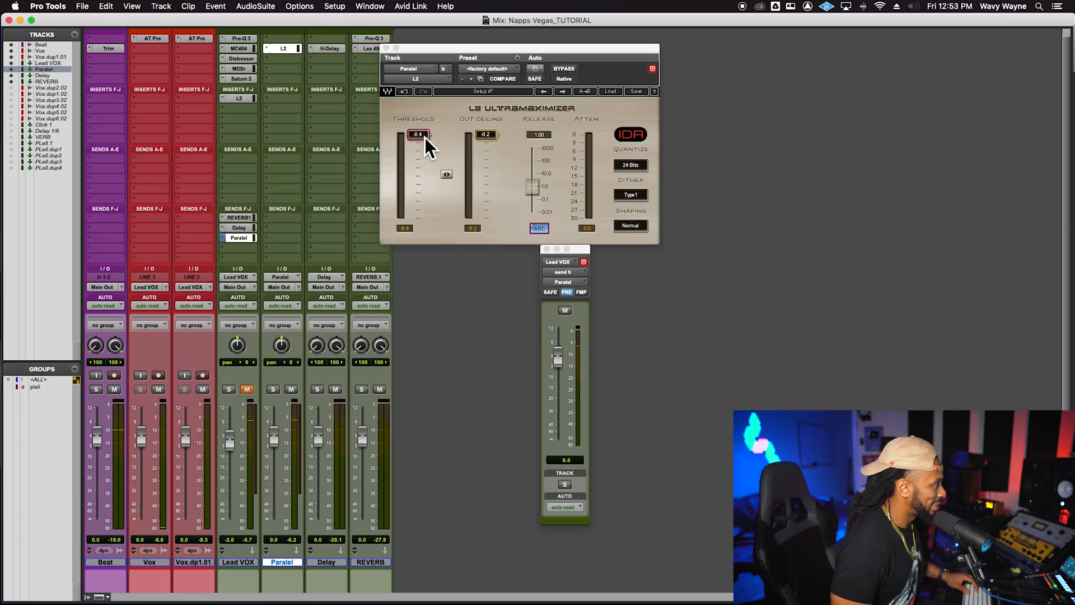
- Lower the L2 threshold on the Paralel track to -14.9 and its fader to -11.8 dB during playback
{"action": "left_click_drag", "start_coordinate": [425, 137], "coordinate": [424, 172]}
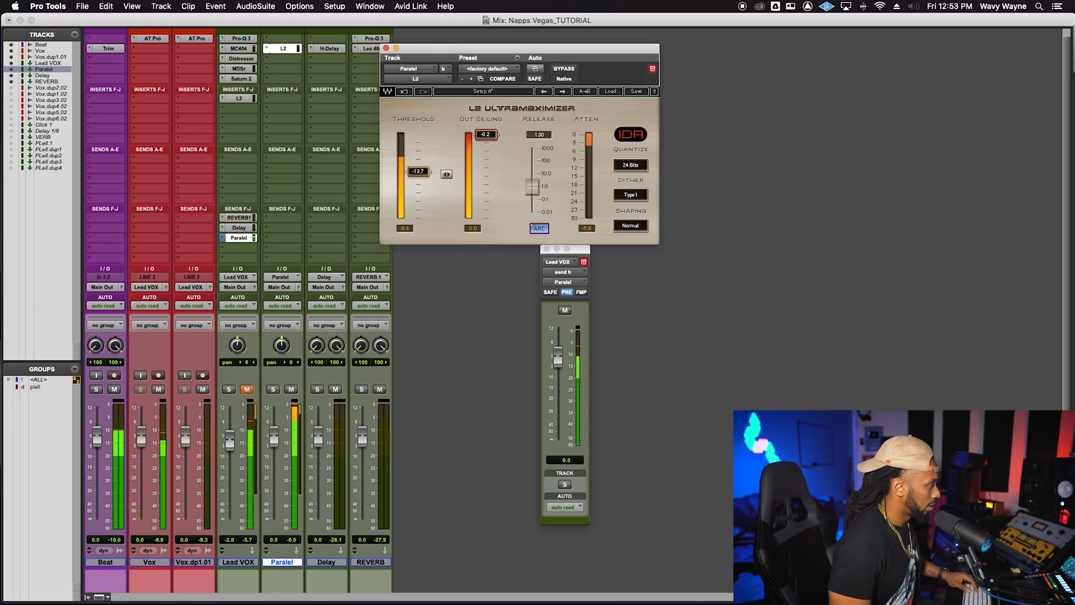
{"action": "left_click_drag", "start_coordinate": [276, 451], "coordinate": [277, 472]}
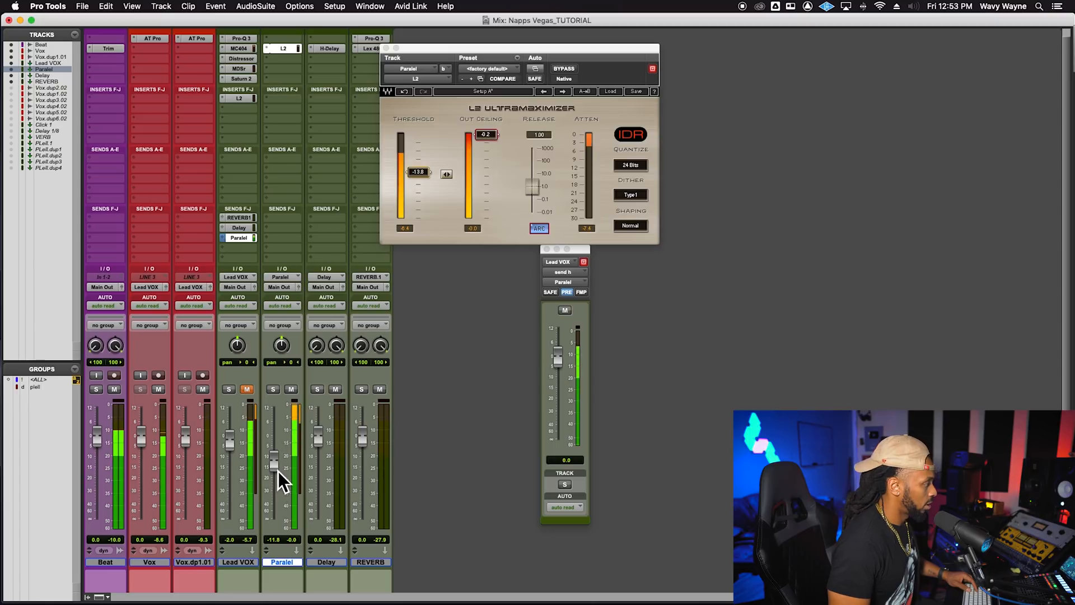
{"action": "left_click_drag", "start_coordinate": [434, 177], "coordinate": [434, 182]}
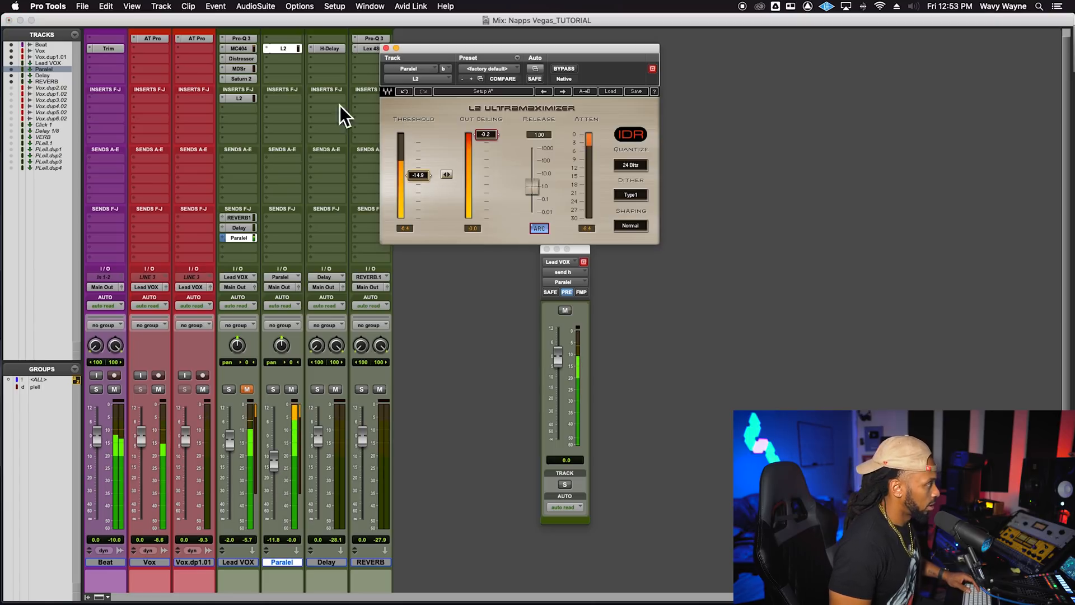
- Search for the mono Lo-Fi plug-in and insert it on the Paralel track below L2
{"action": "left_click", "coordinate": [277, 63]}
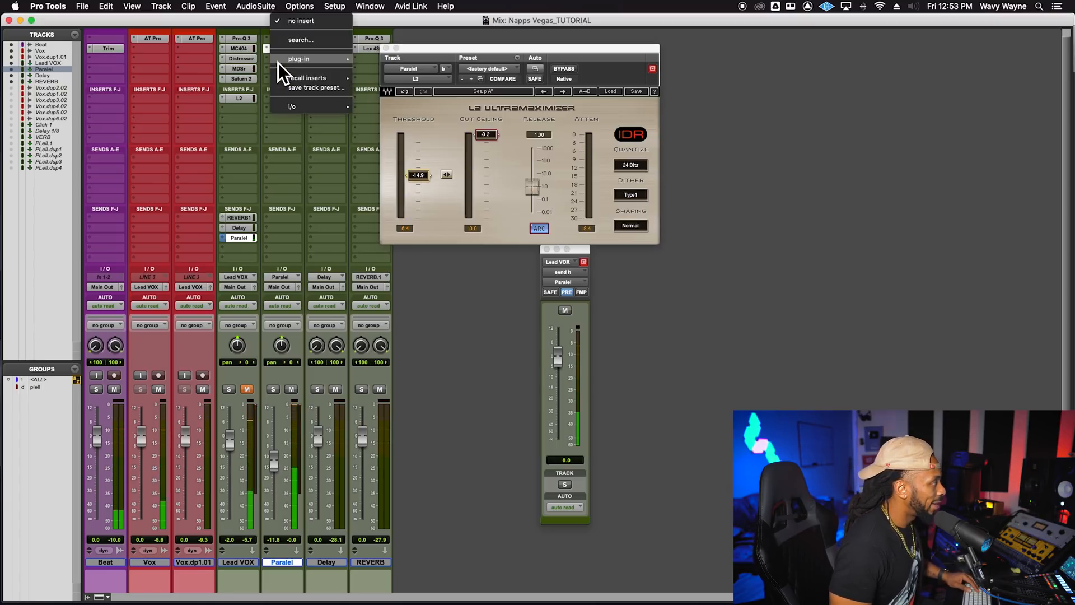
{"action": "left_click", "coordinate": [298, 40]}
{"action": "type", "text": "lo"}
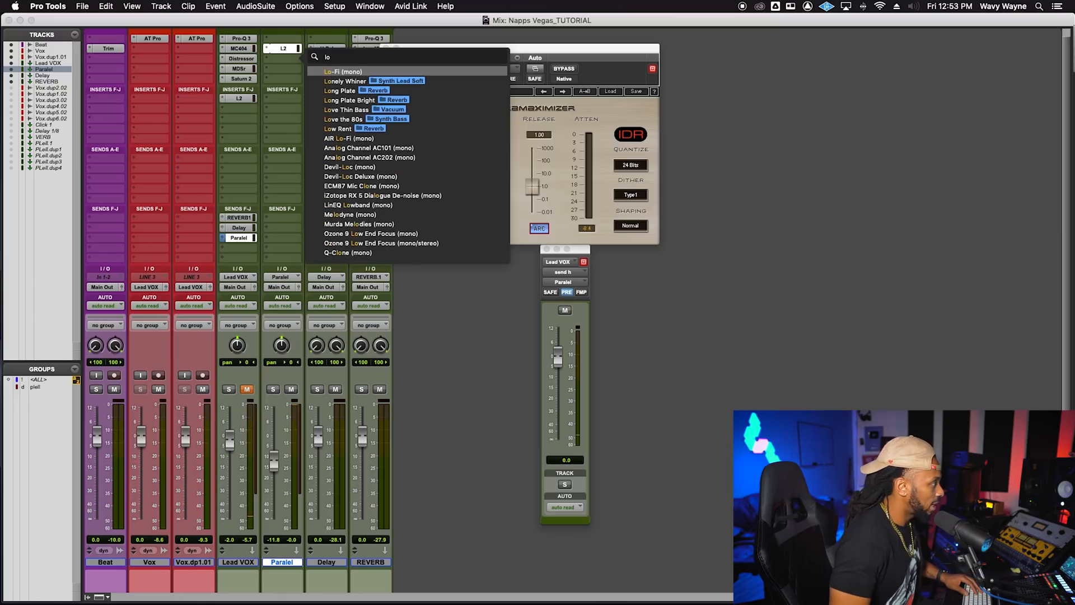
{"action": "key", "text": "Return"}
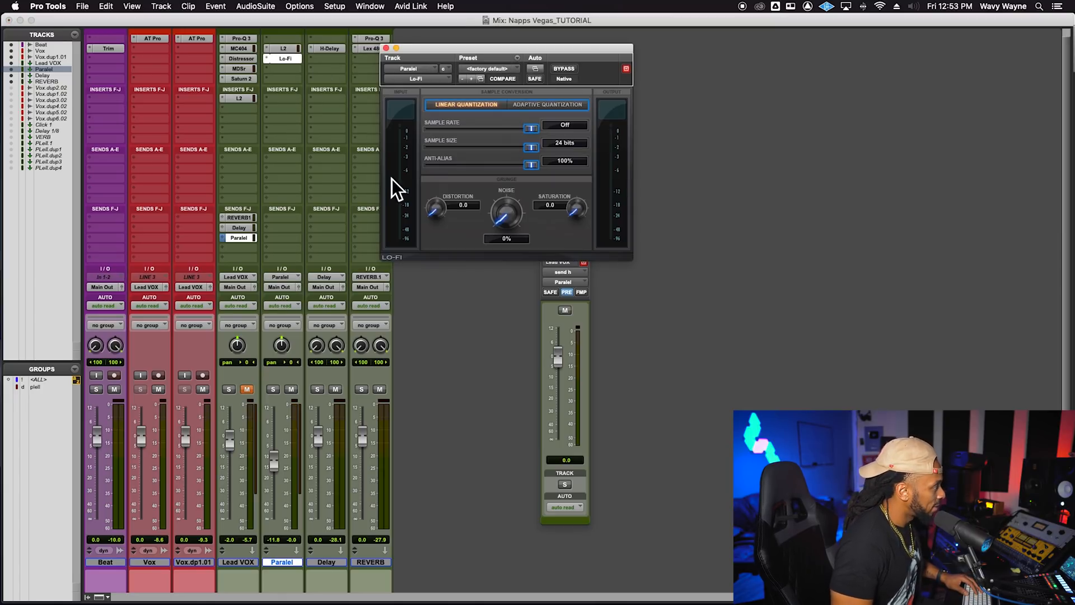
- Raise the Paralel track's fader to -6.8 dB, and set Lo-Fi to distortion 1.5, sample rate 9600 Hertz and anti-alias 96%
{"action": "left_click_drag", "start_coordinate": [274, 474], "coordinate": [274, 464]}
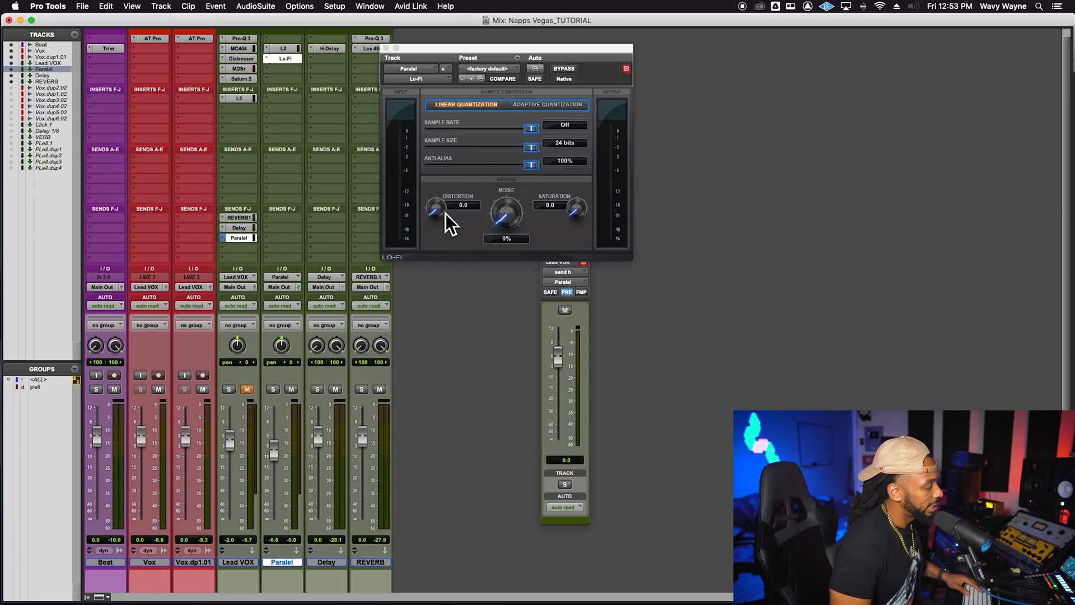
{"action": "left_click_drag", "start_coordinate": [445, 213], "coordinate": [446, 200]}
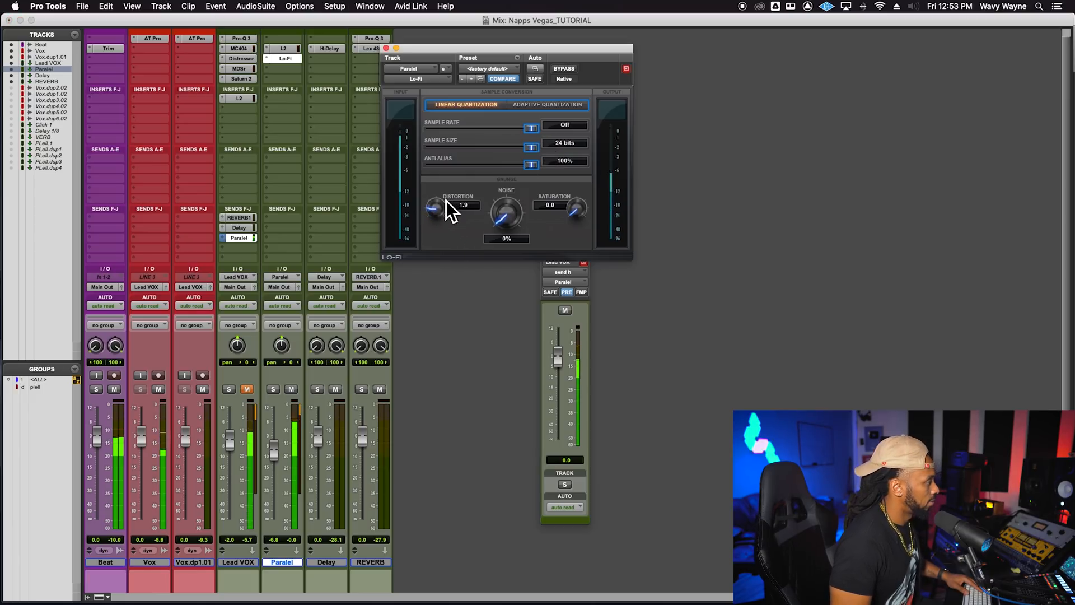
{"action": "mouse_move", "coordinate": [535, 132]}
{"action": "left_mouse_down"}
{"action": "mouse_move", "coordinate": [530, 167]}
{"action": "mouse_move", "coordinate": [531, 133]}
{"action": "left_mouse_up"}
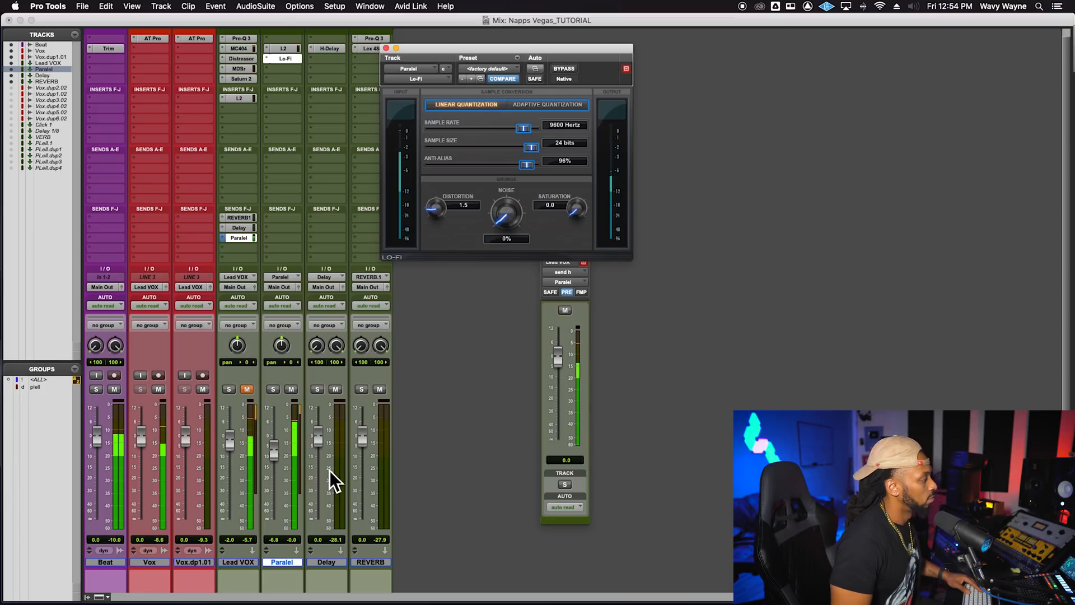
- Check the L2 threshold on the Paralel track during playback, and close the plug-in window
{"action": "left_click", "coordinate": [285, 49]}
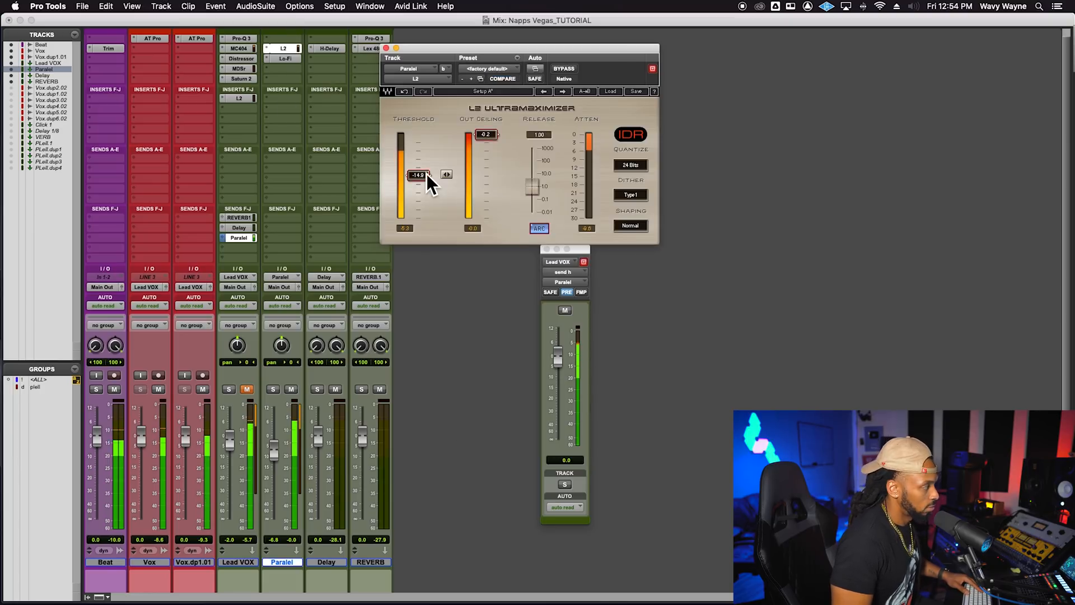
{"action": "left_click_drag", "start_coordinate": [424, 175], "coordinate": [424, 175]}
{"action": "left_click", "coordinate": [385, 48]}
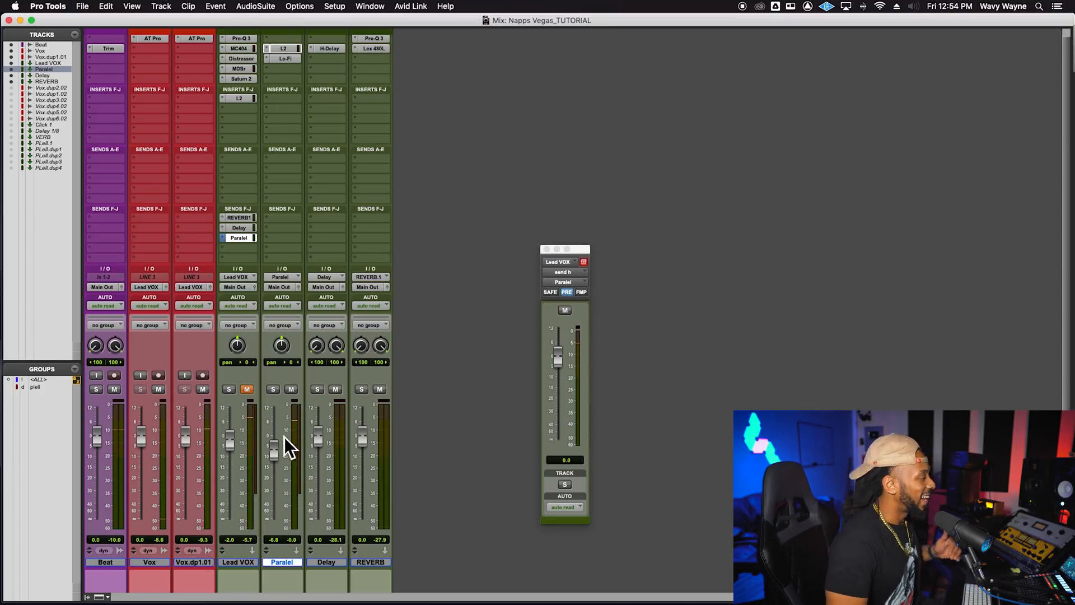
- Unmute the Lead VOX track and save the session
{"action": "left_click", "coordinate": [247, 389]}
{"action": "key", "text": "super+s"}
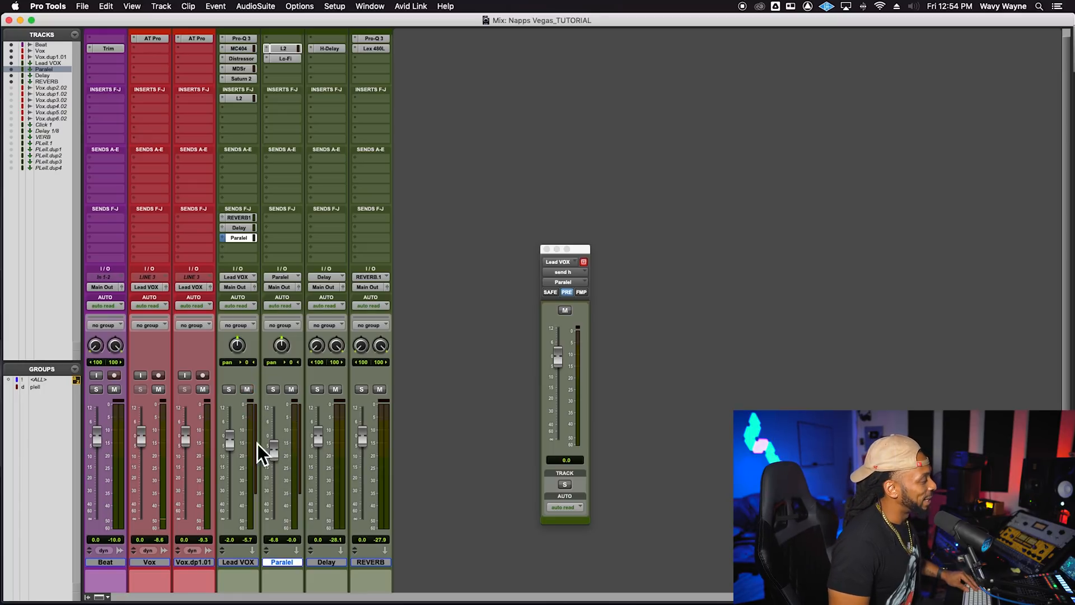
- Pull the Paralel track's fader all the way down, and blend it back in at -33.5 dB during playback
{"action": "left_click_drag", "start_coordinate": [281, 460], "coordinate": [281, 598]}
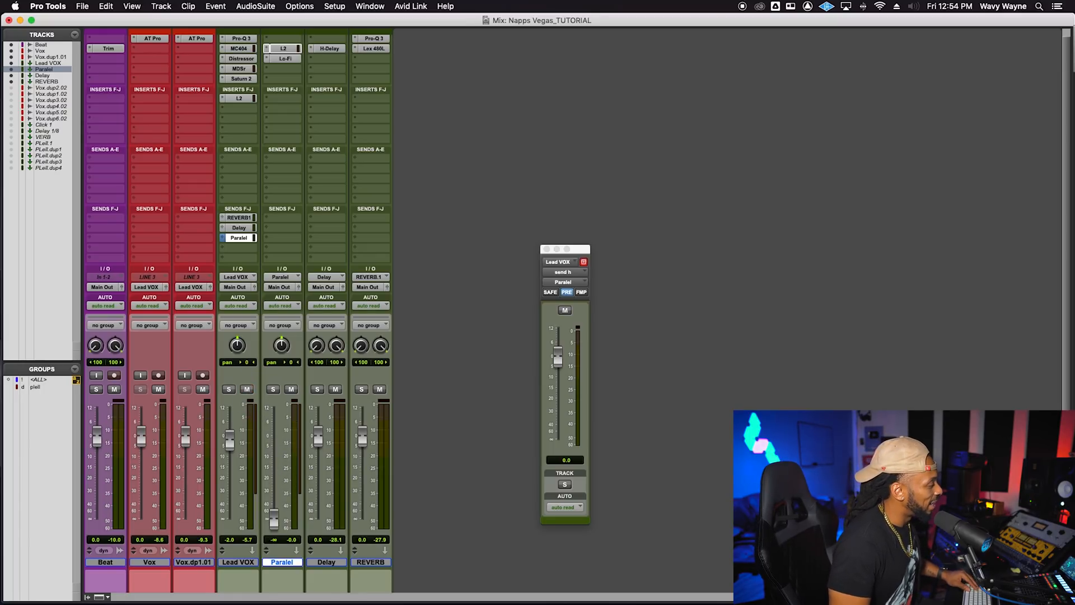
{"action": "left_click", "coordinate": [243, 564]}
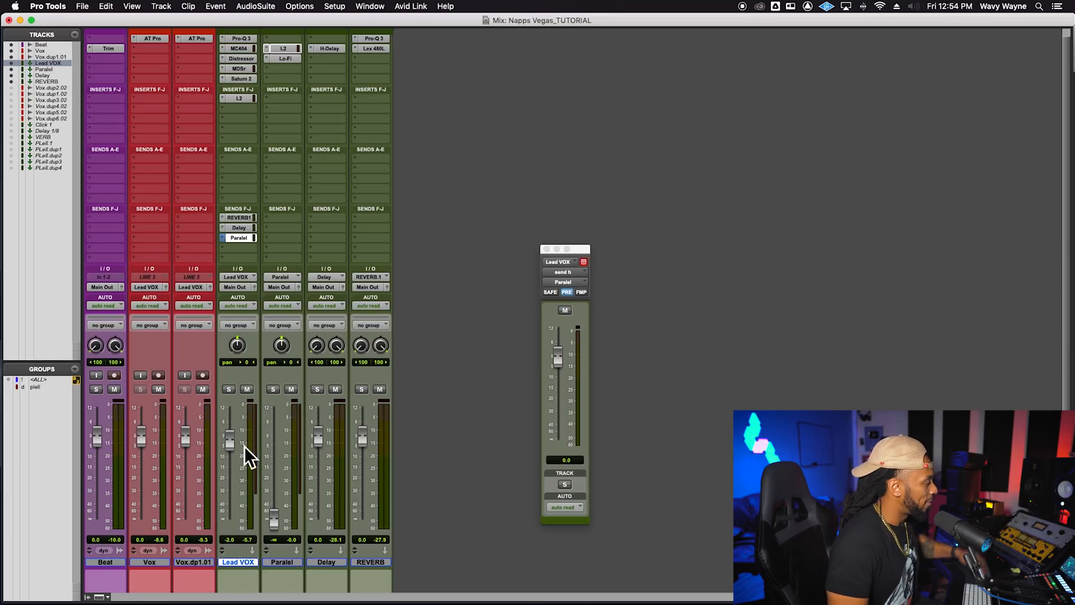
{"action": "left_click_drag", "start_coordinate": [274, 525], "coordinate": [276, 501]}
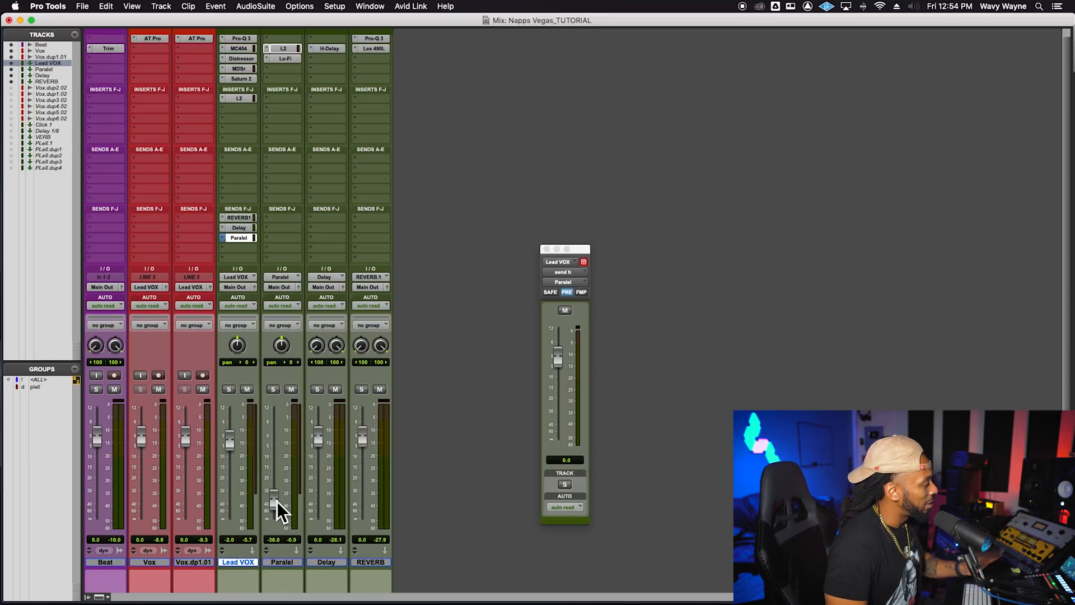
{"action": "left_click", "coordinate": [286, 563]}
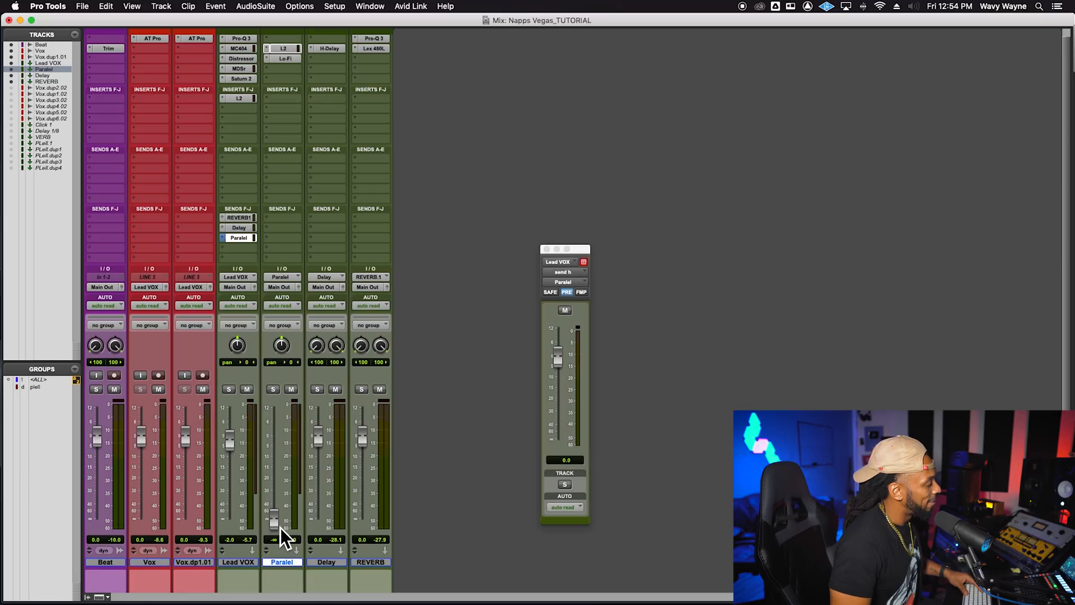
{"action": "left_click_drag", "start_coordinate": [279, 528], "coordinate": [276, 504]}
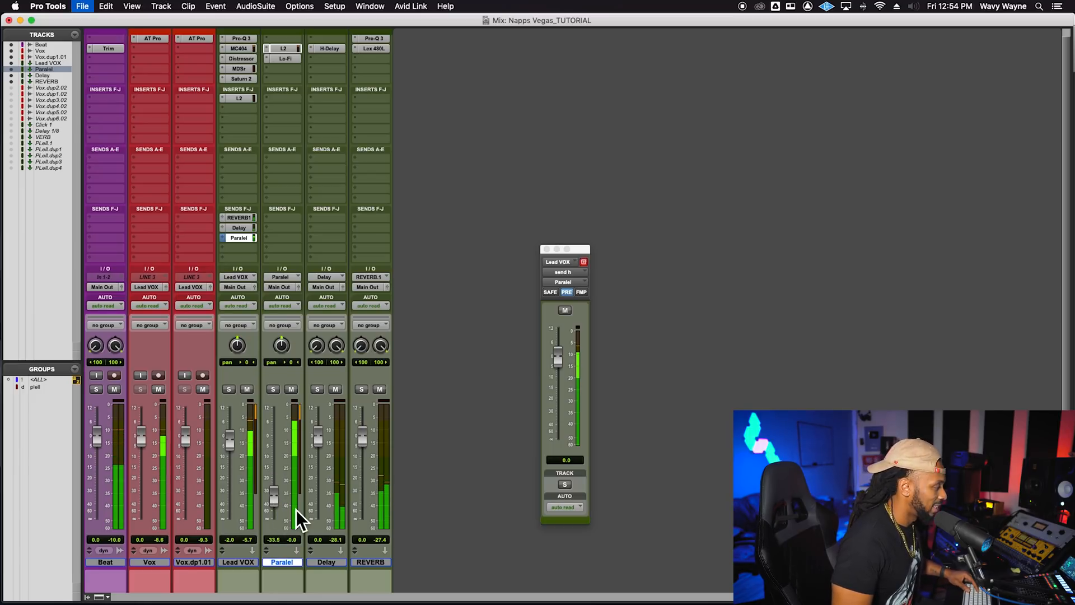
- Compare the mix with the Paralel track muted and unmuted, trying its fader at -32.2 dB and returning it to -33.5 dB
{"action": "left_click", "coordinate": [290, 389]}
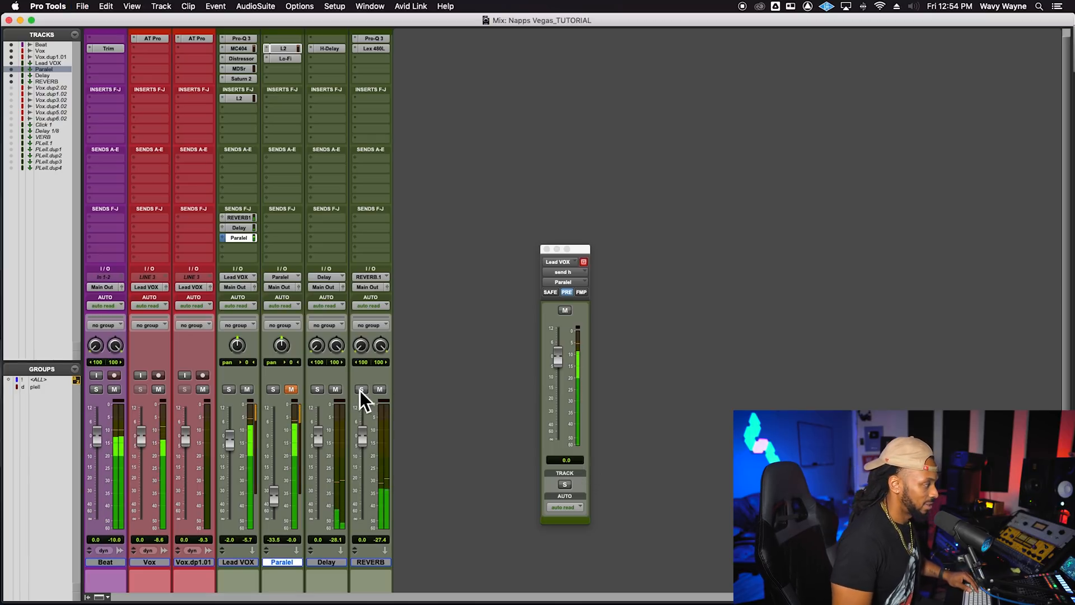
{"action": "left_click", "coordinate": [291, 390]}
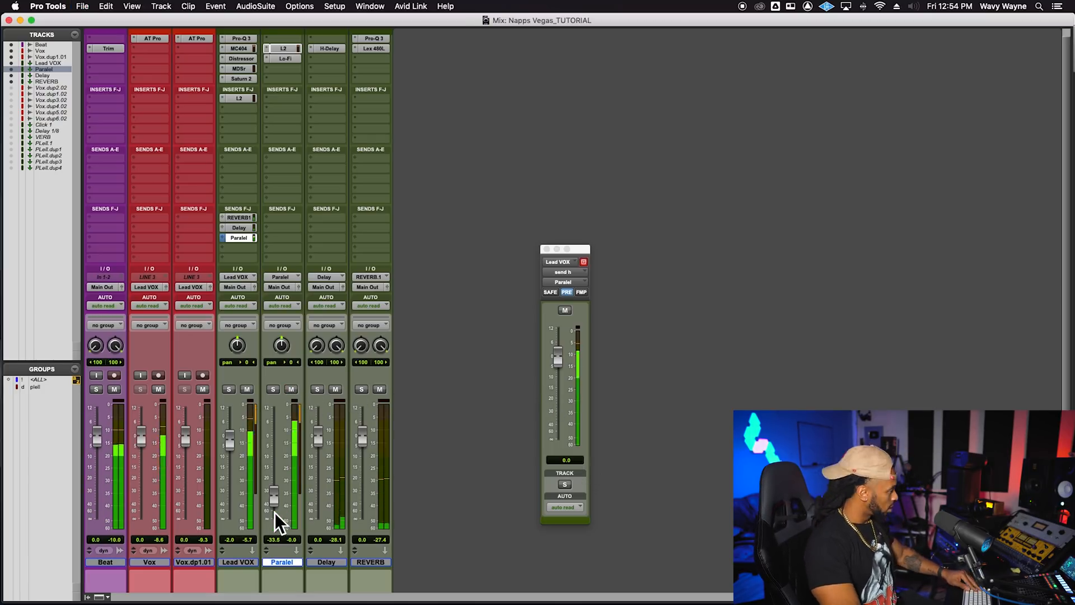
{"action": "left_click_drag", "start_coordinate": [277, 509], "coordinate": [277, 507]}
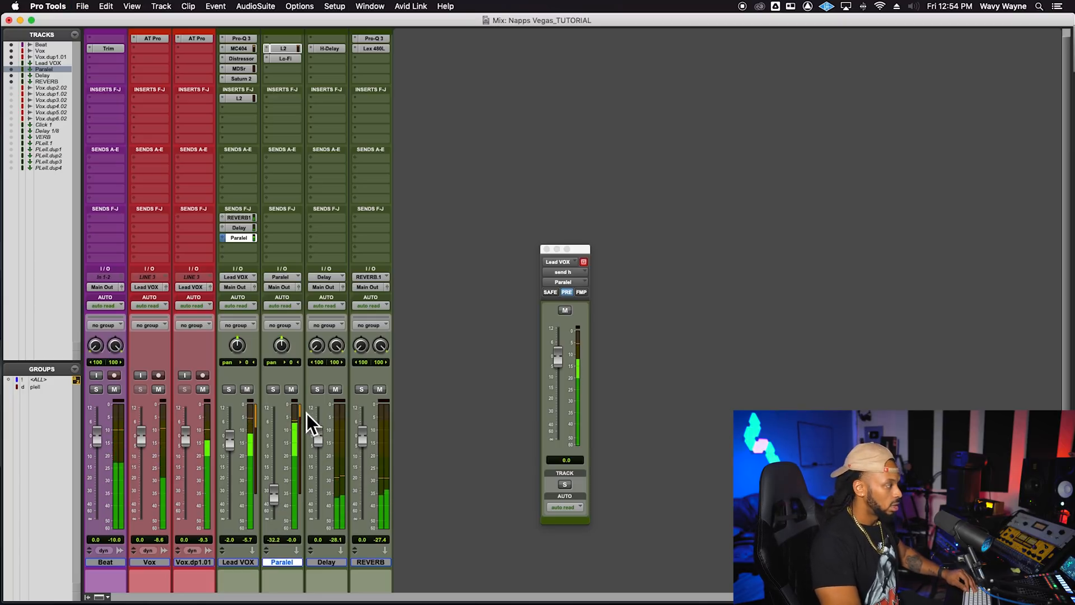
{"action": "left_click_drag", "start_coordinate": [273, 503], "coordinate": [274, 506]}
{"action": "left_click", "coordinate": [295, 391]}
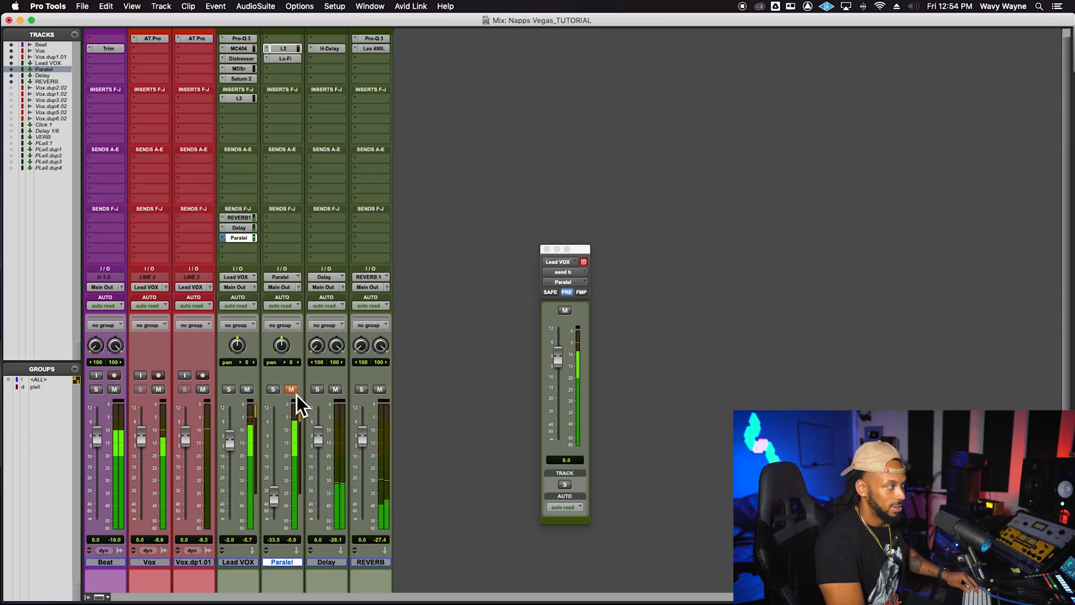
{"action": "left_click", "coordinate": [292, 390]}
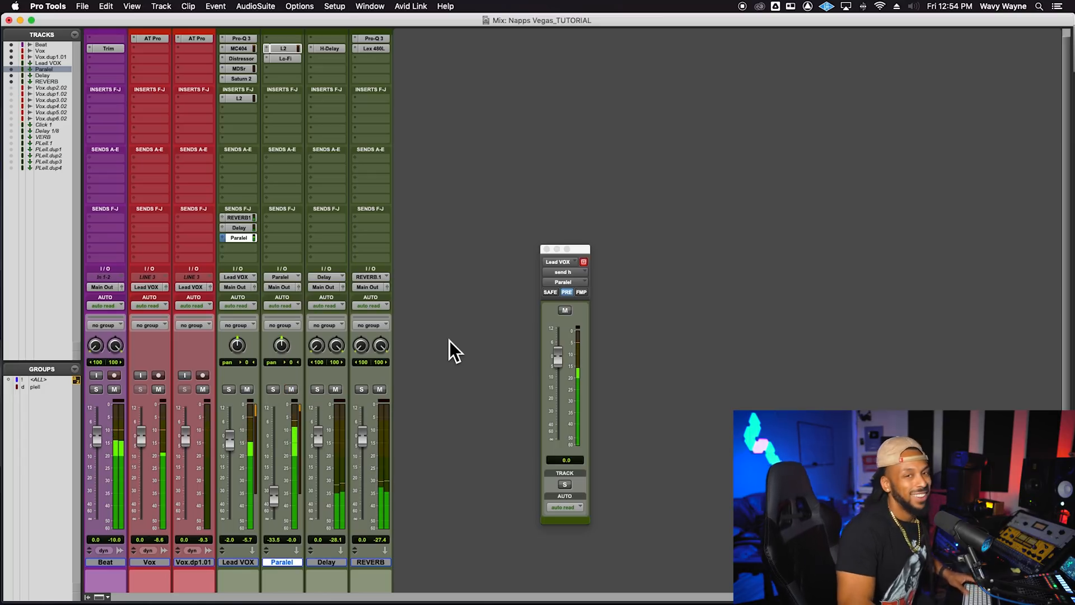